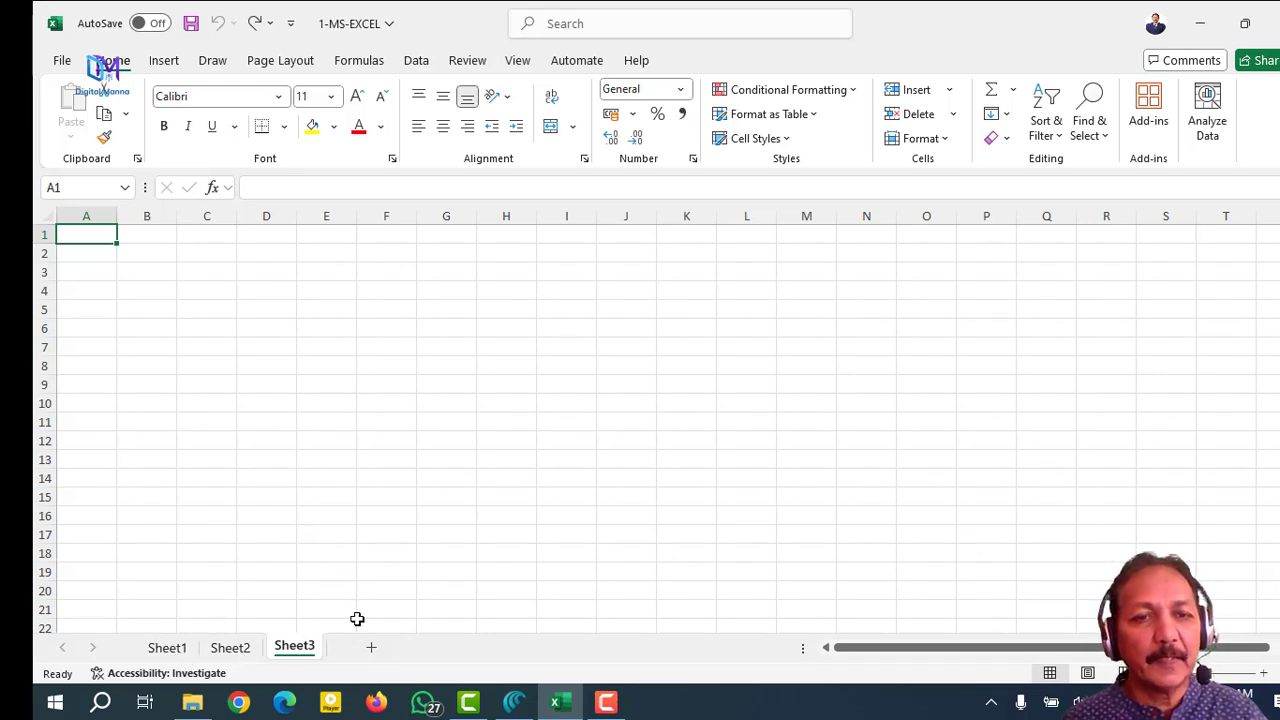
- Add a new worksheet after Sheet3 and rename Sheet1 as DAY-1
click(371, 648)
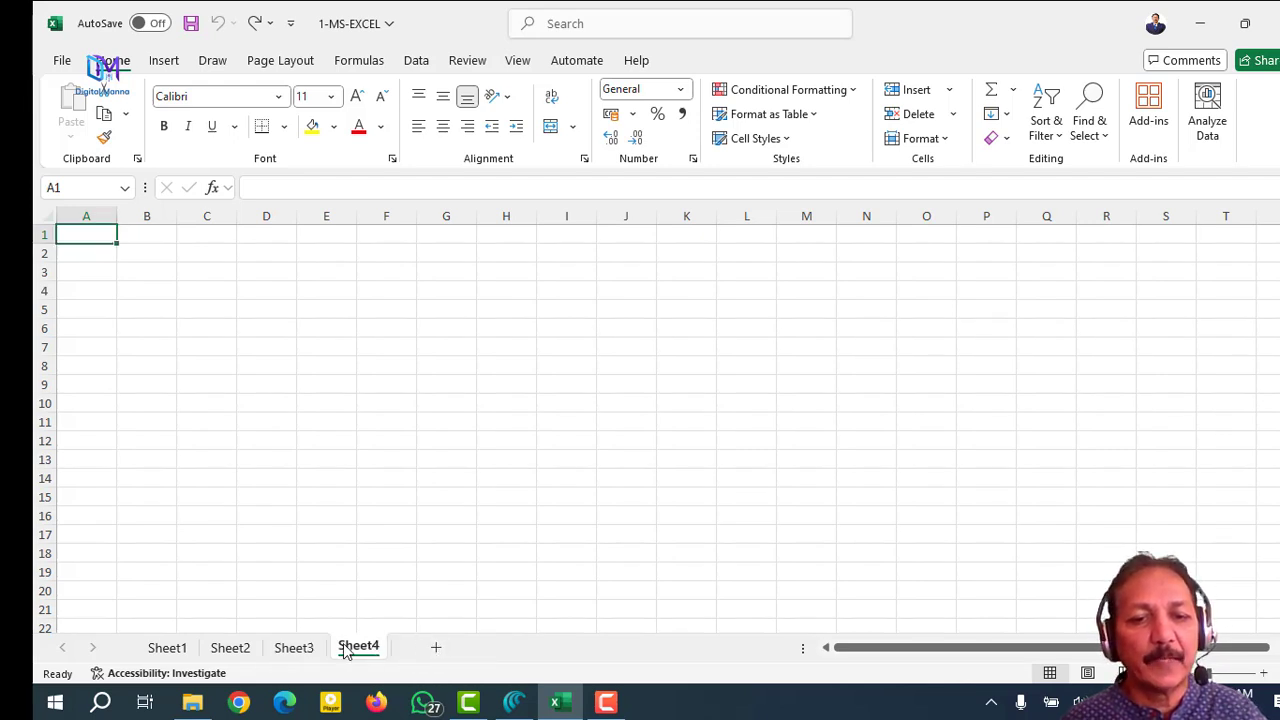
right_click(182, 656)
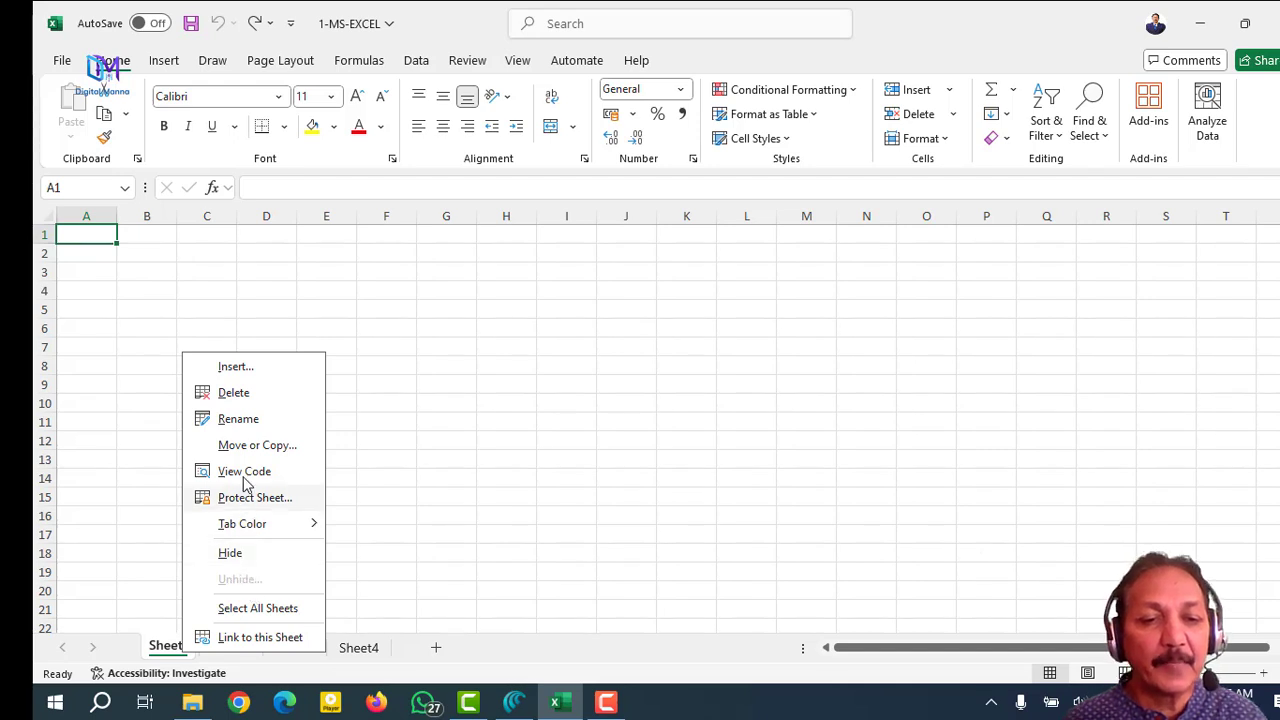
click(238, 419)
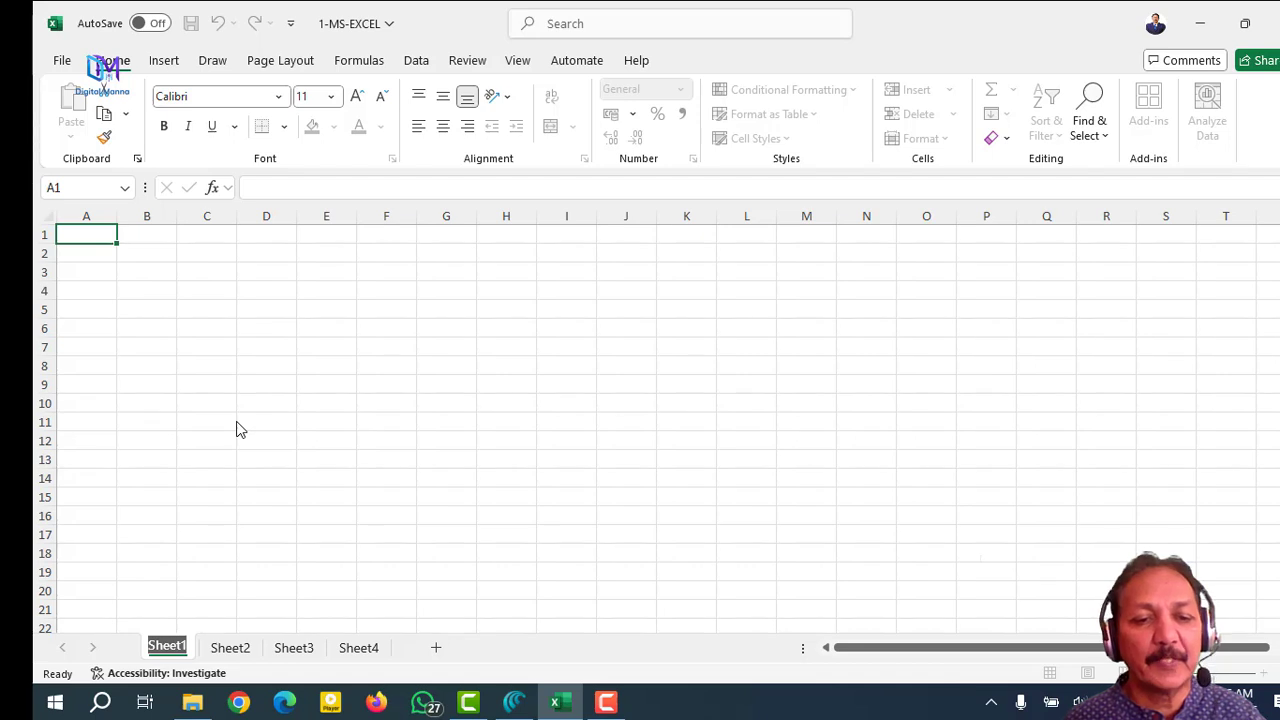
text(DAY)
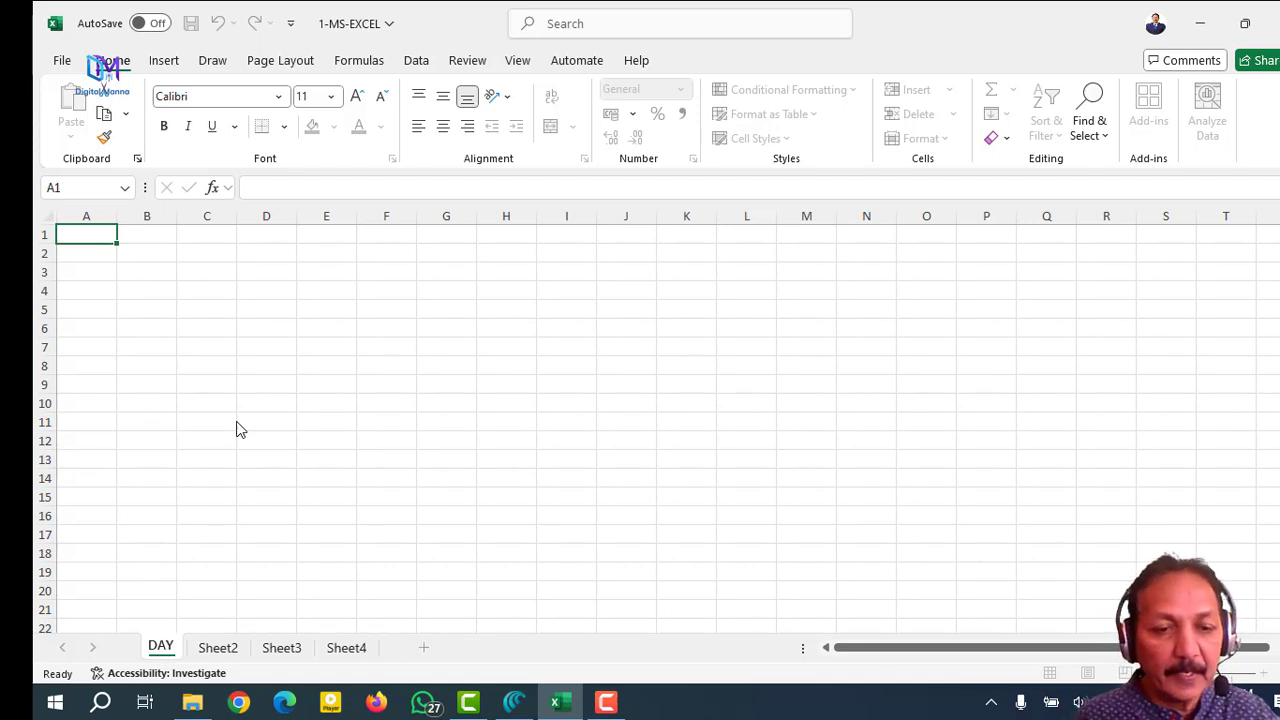
text(-1)
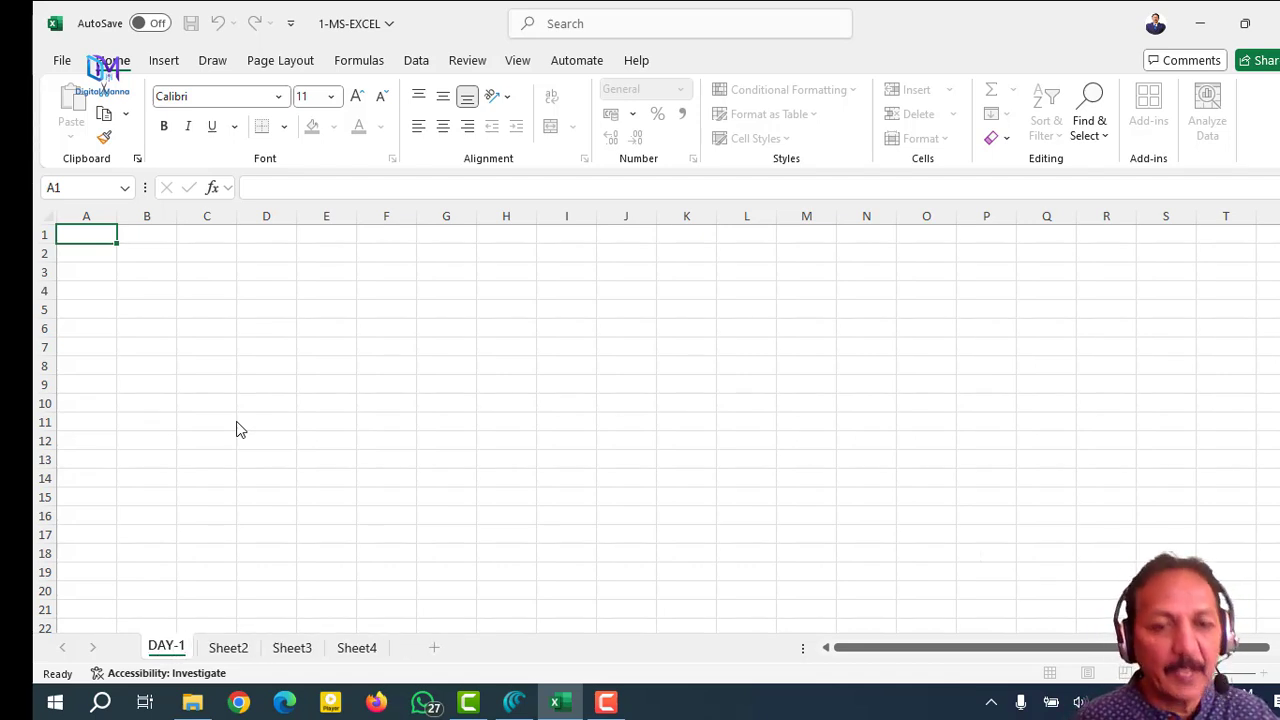
key(Return)
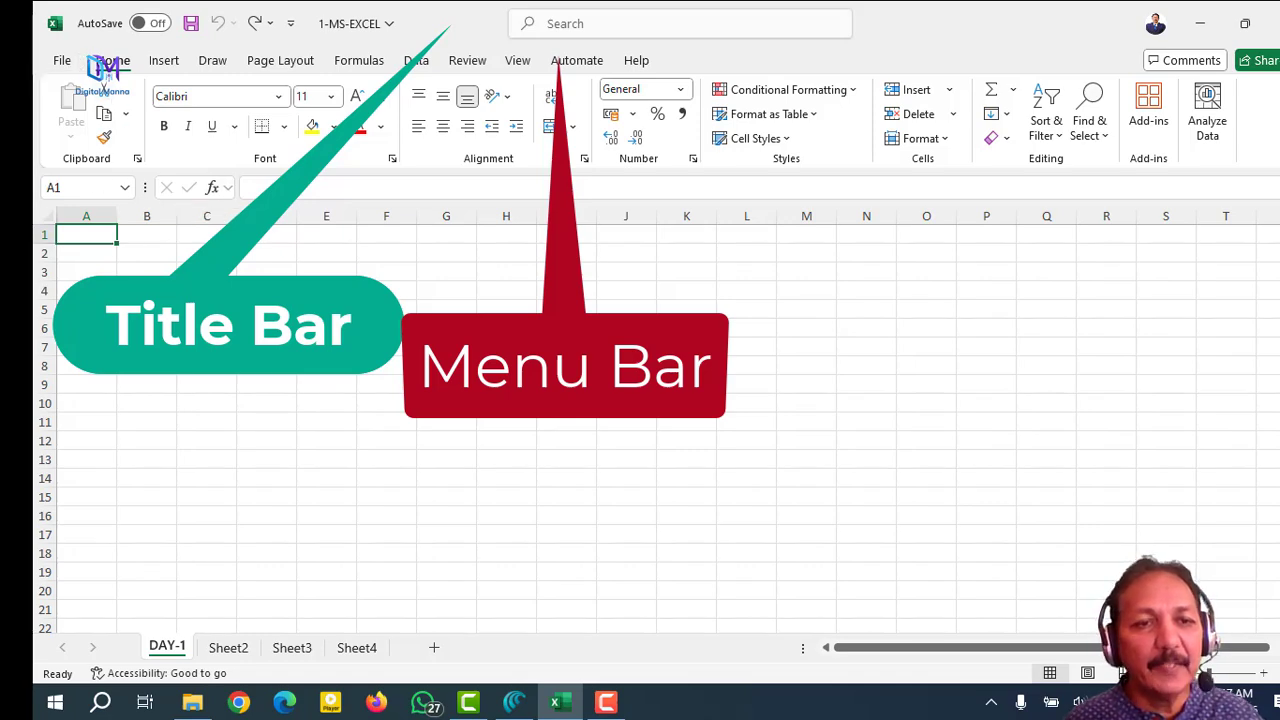
- Create a new blank workbook
click(60, 62)
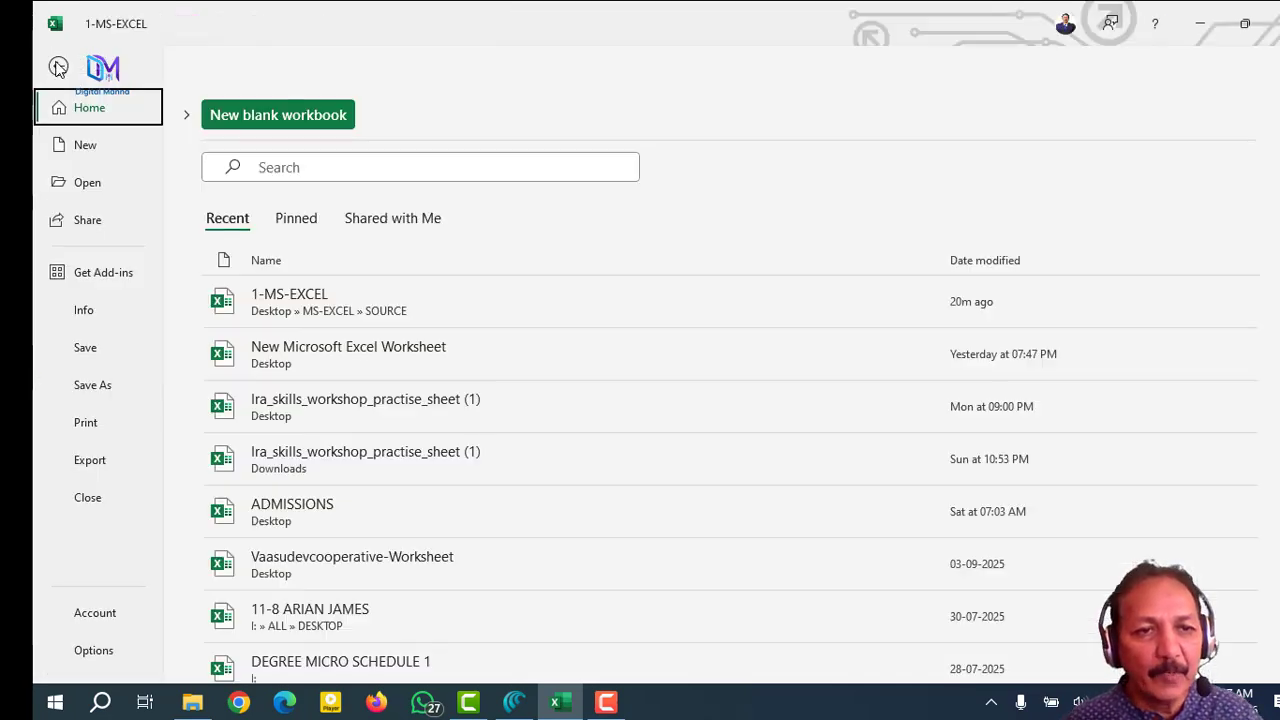
click(86, 147)
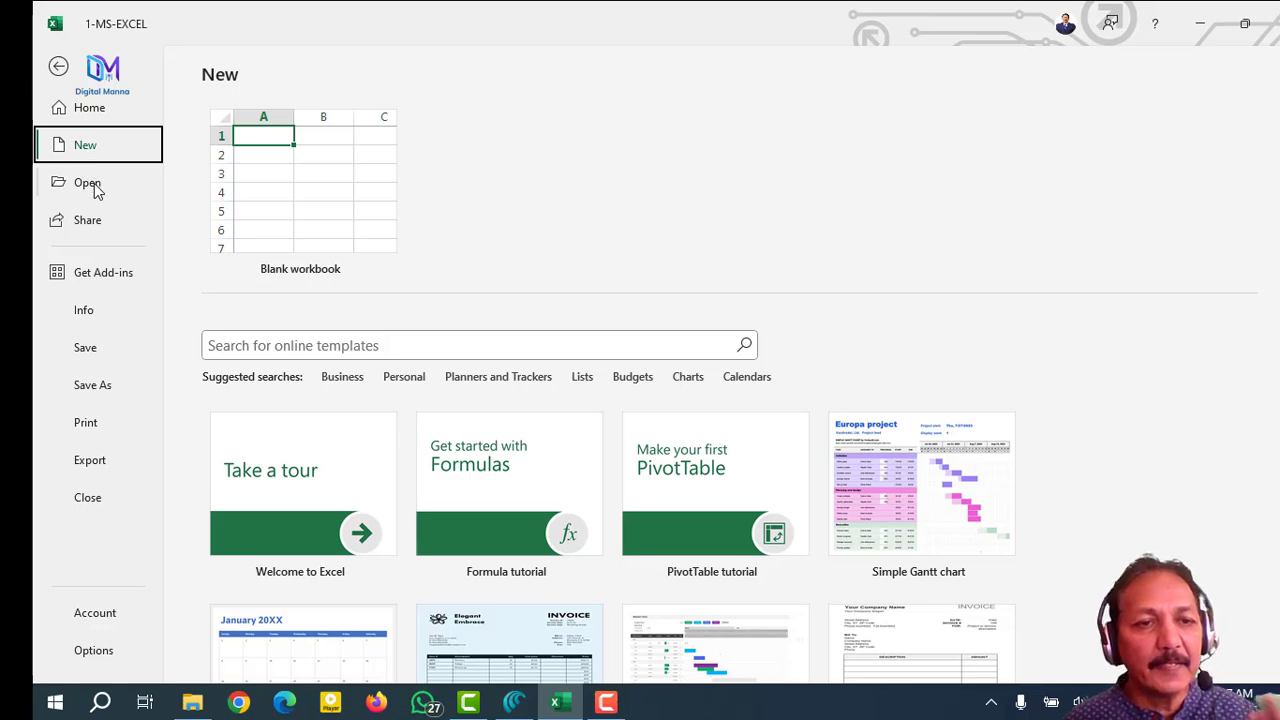
click(310, 215)
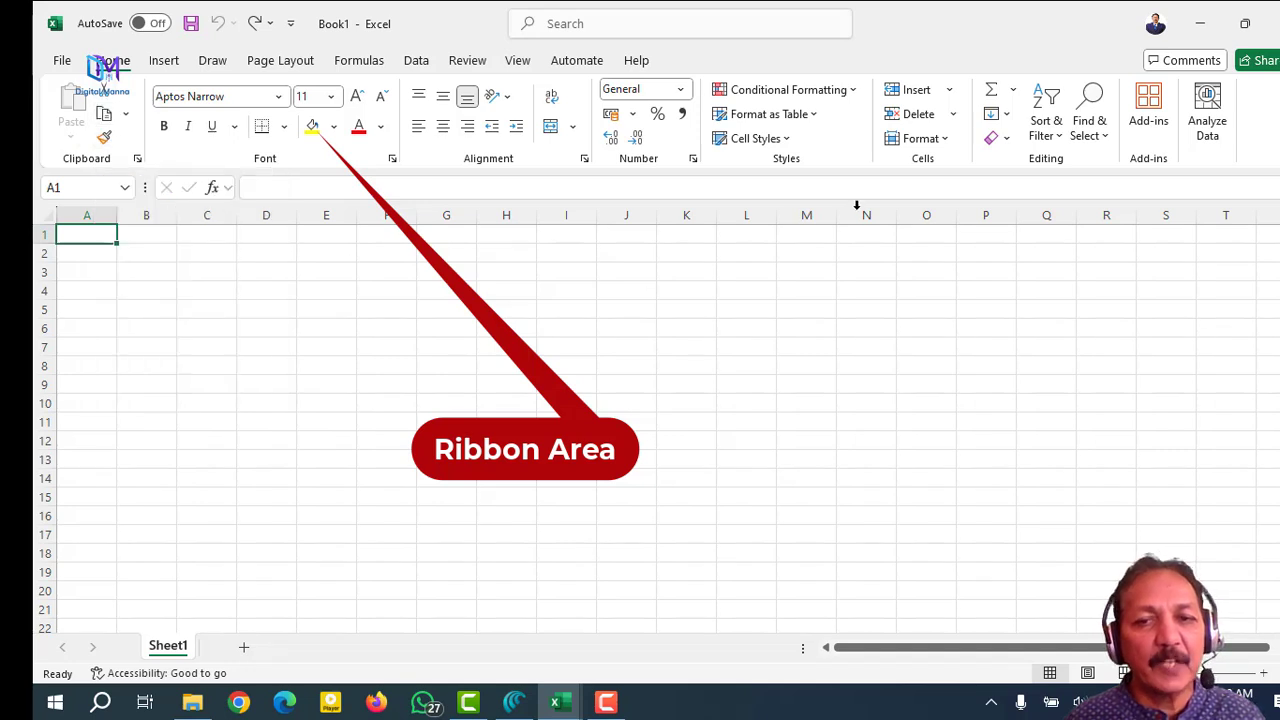
key(F9)
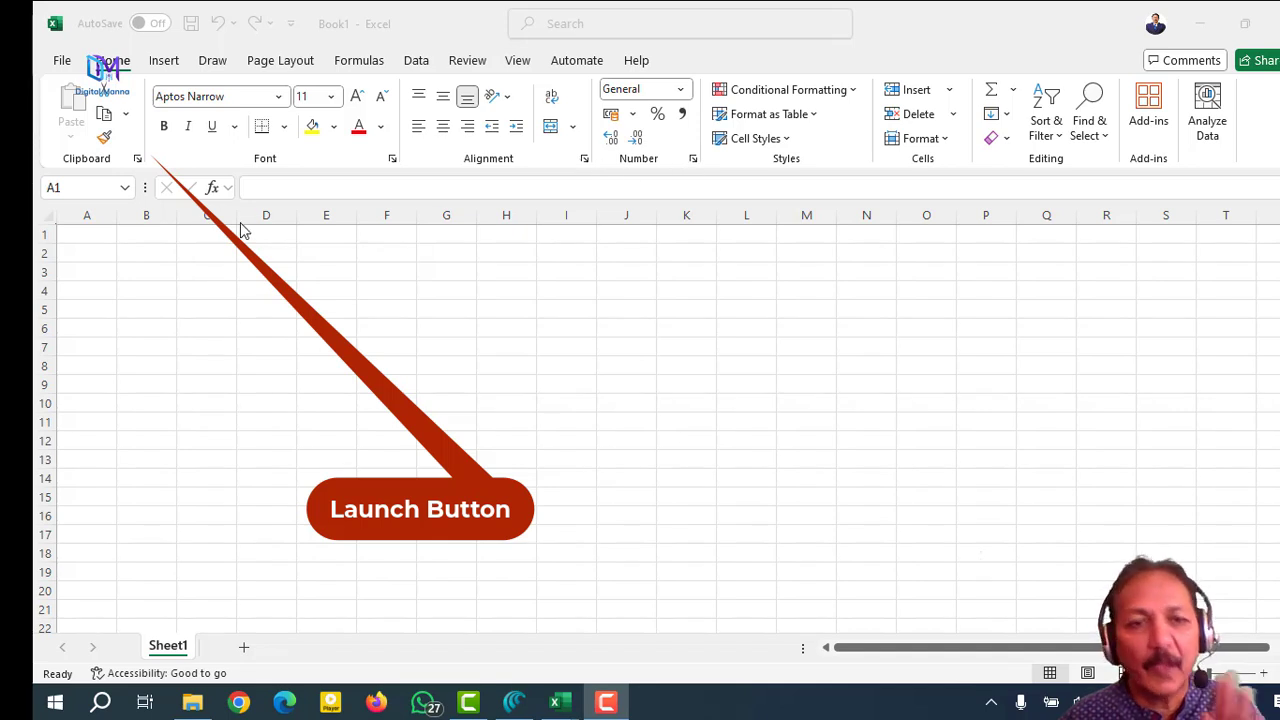
- Select cells A1, D3 and B1 in turn to examine how the active cell's reference is shown
click(87, 234)
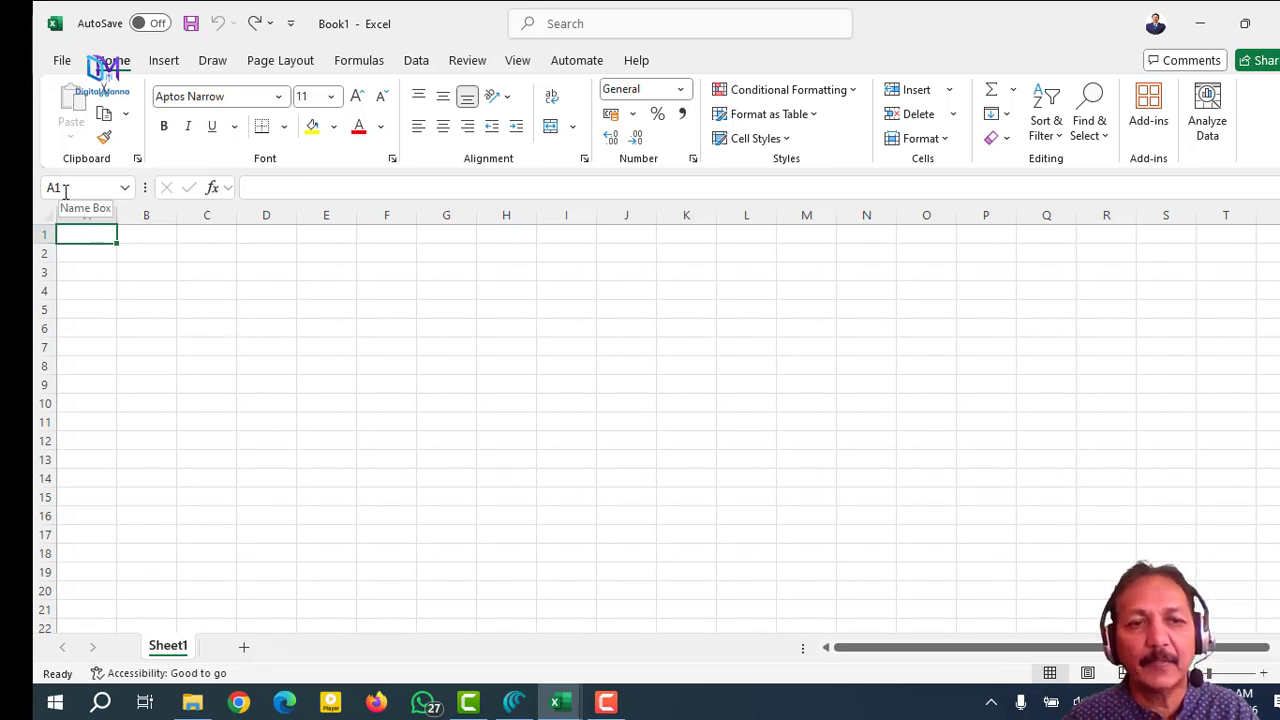
click(269, 275)
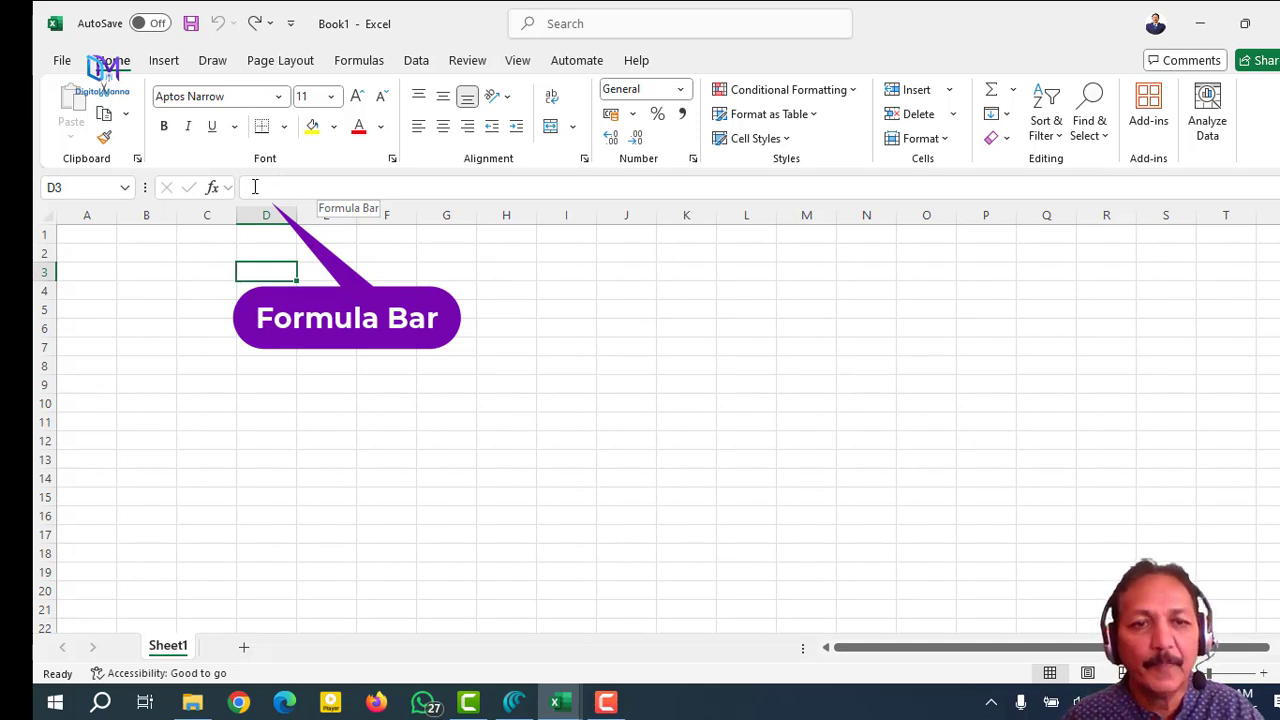
click(95, 238)
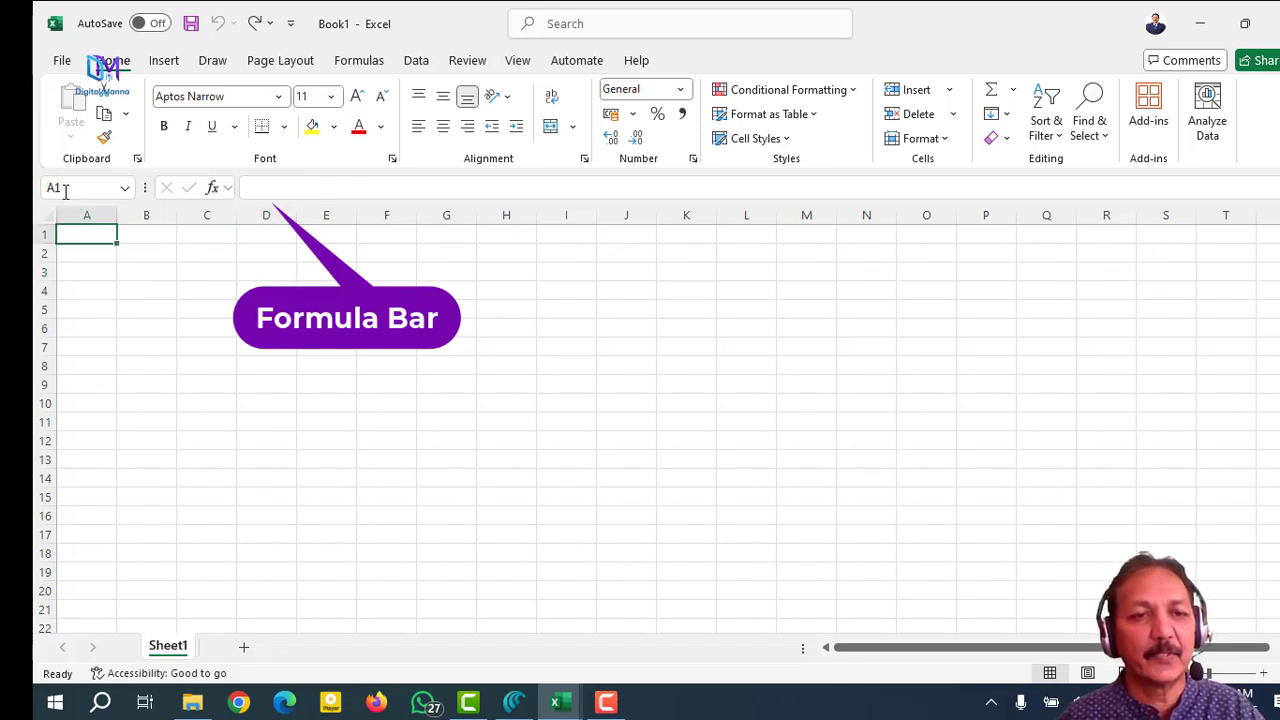
click(148, 240)
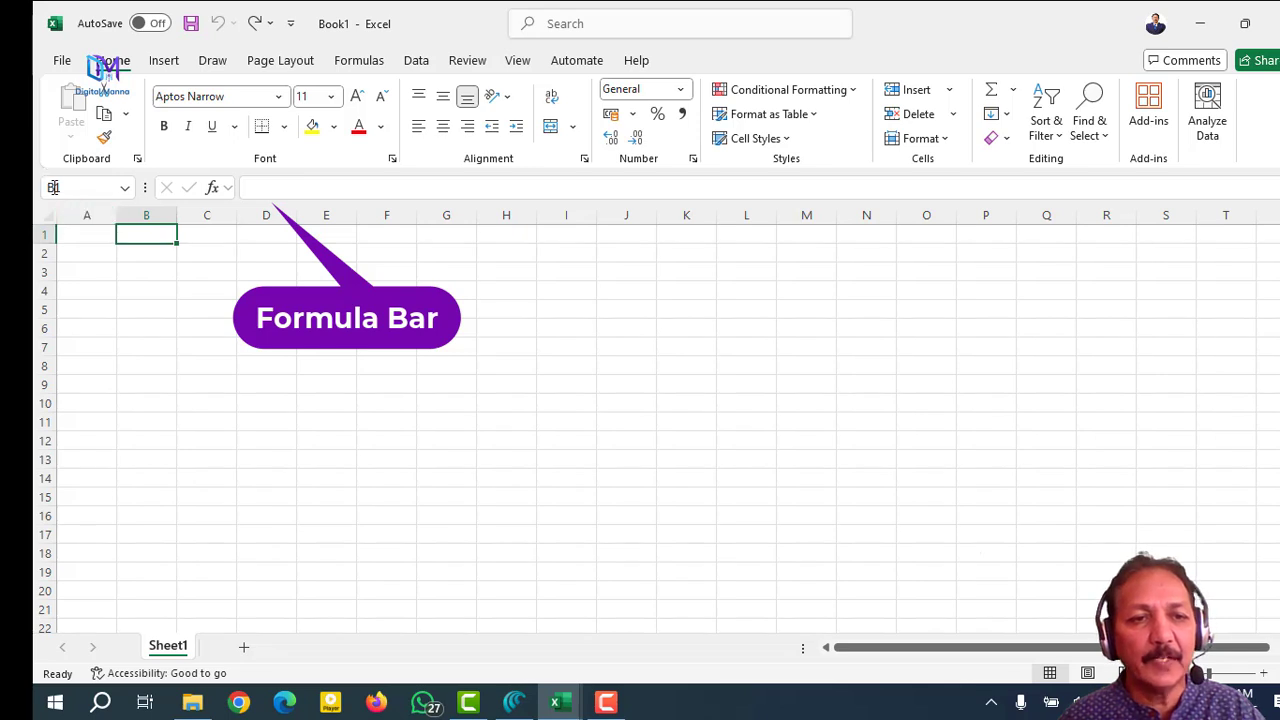
click(88, 237)
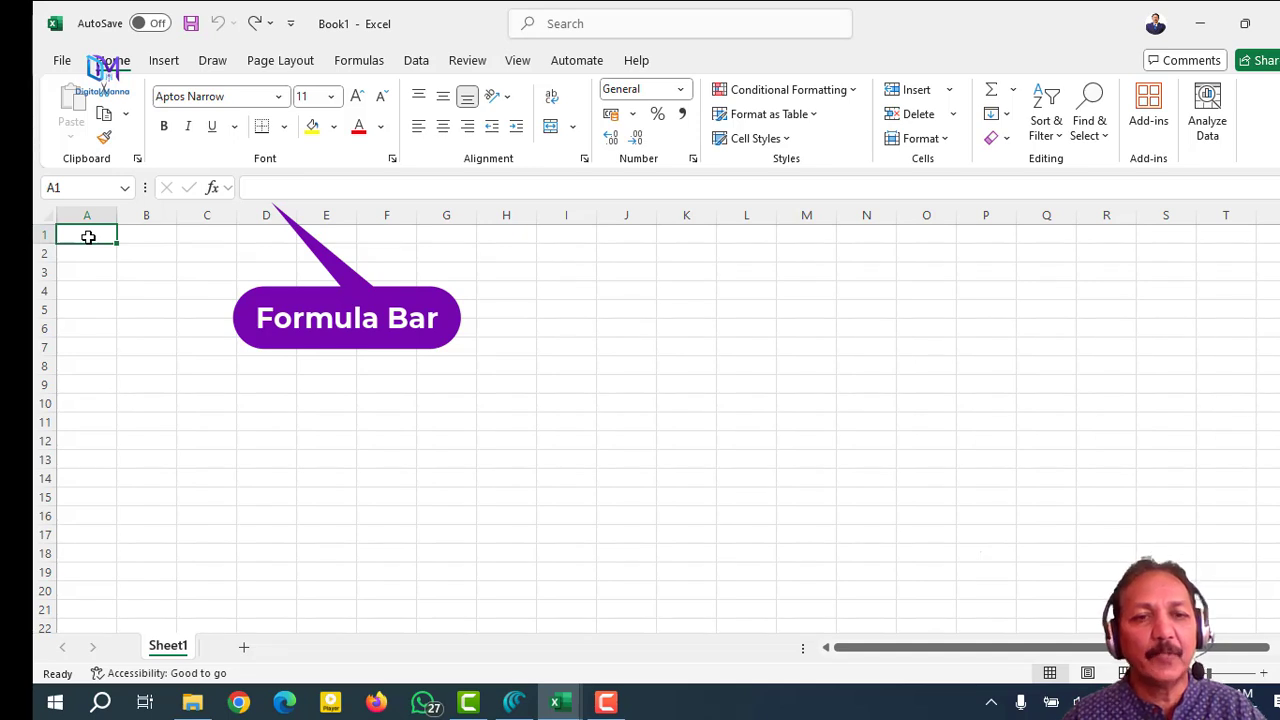
click(452, 390)
- Enter the value 1 in cell A1
click(86, 237)
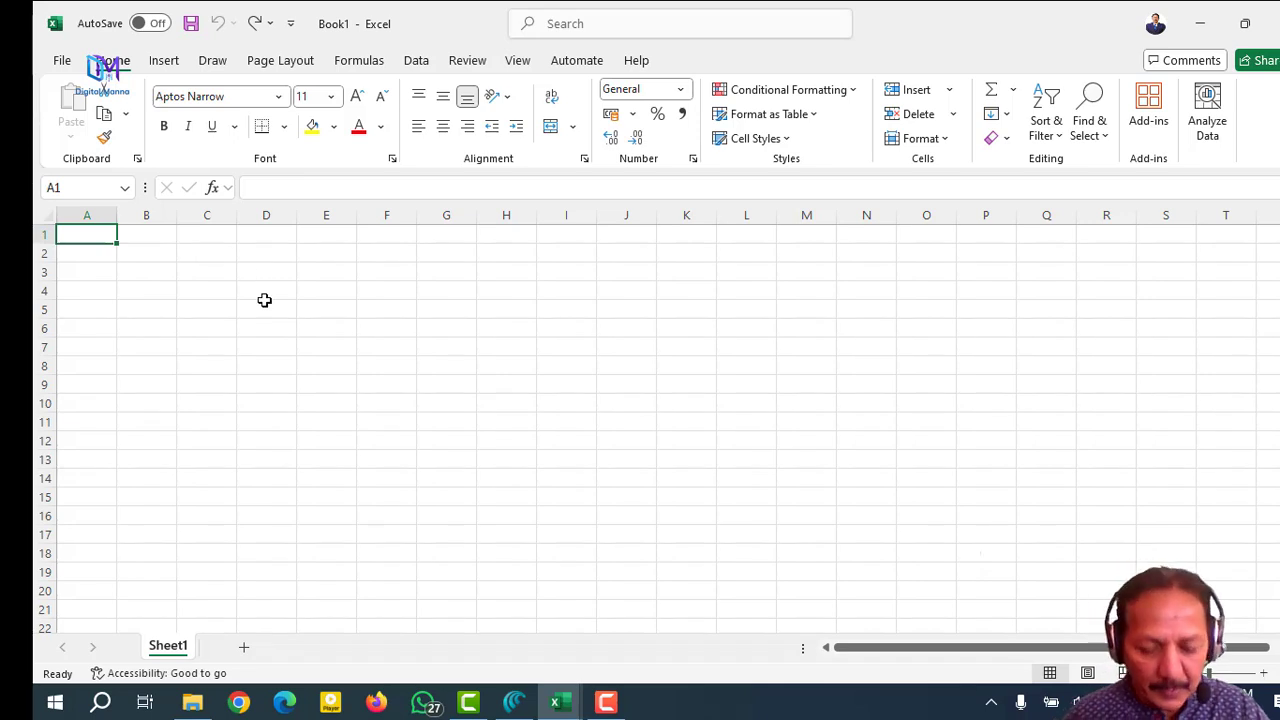
text(1)
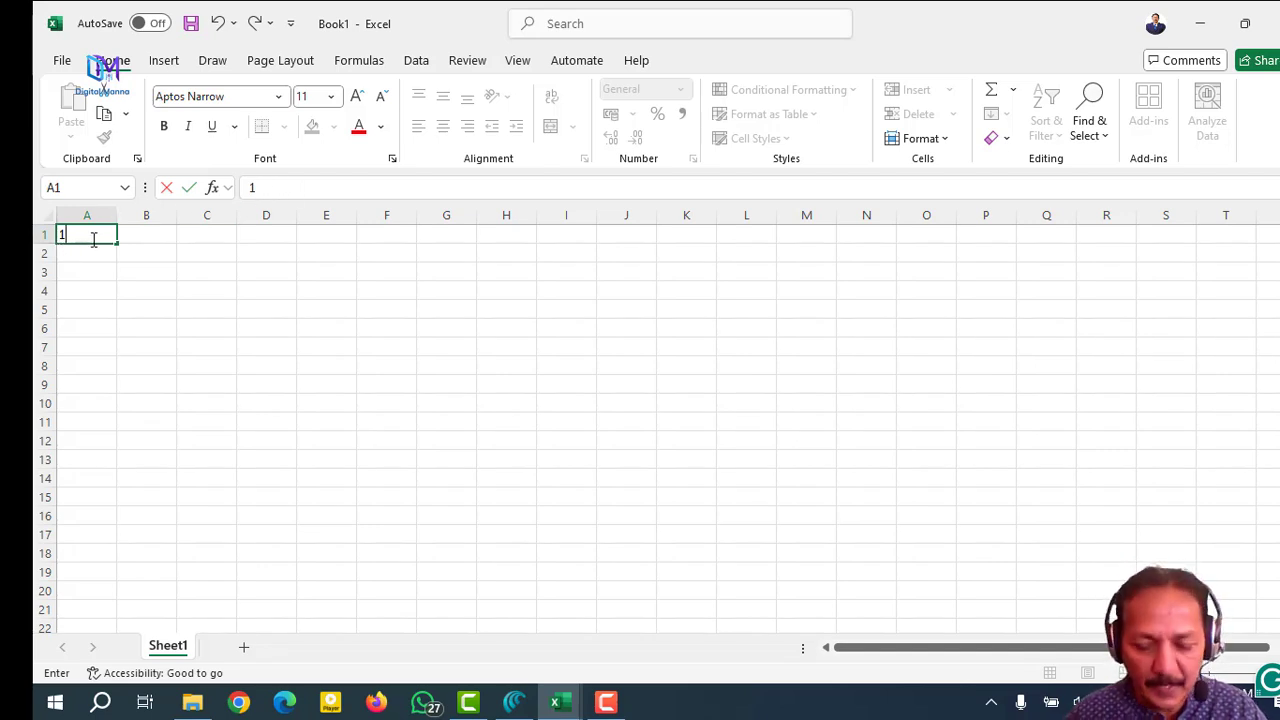
key(Return)
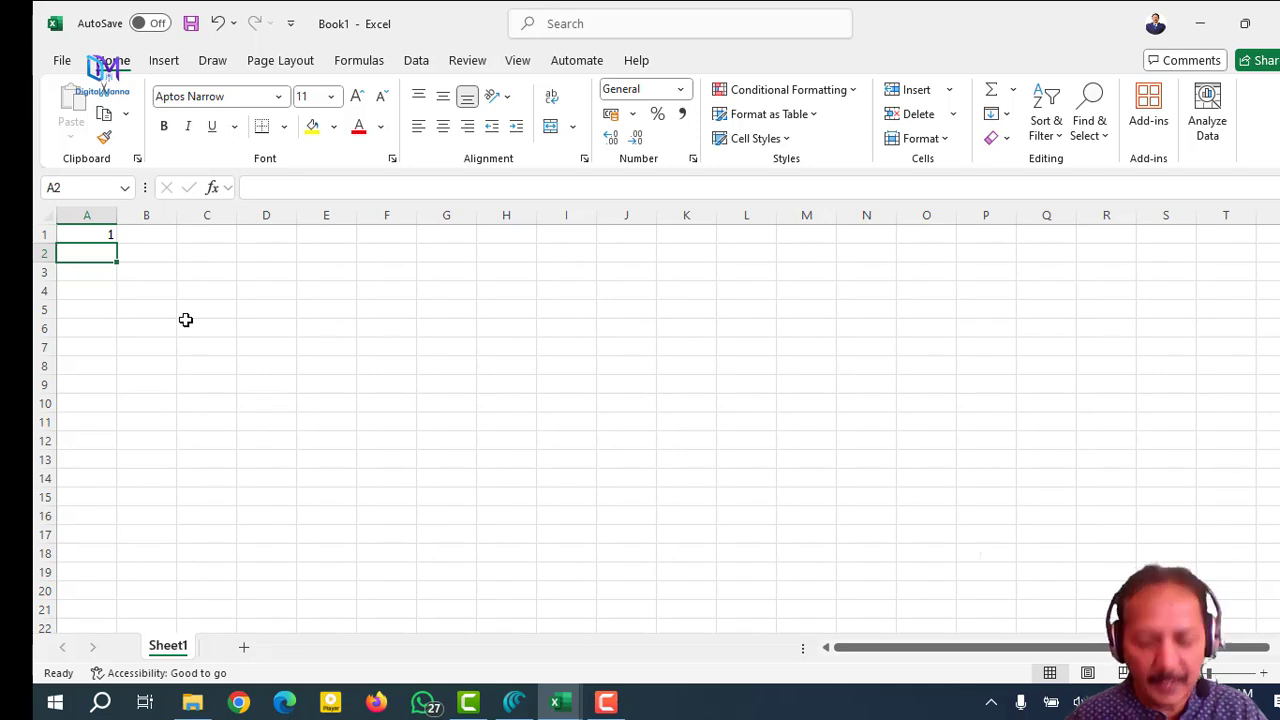
- Move the active cell from A1 down column A to A4 and back up to A1
key(Up)
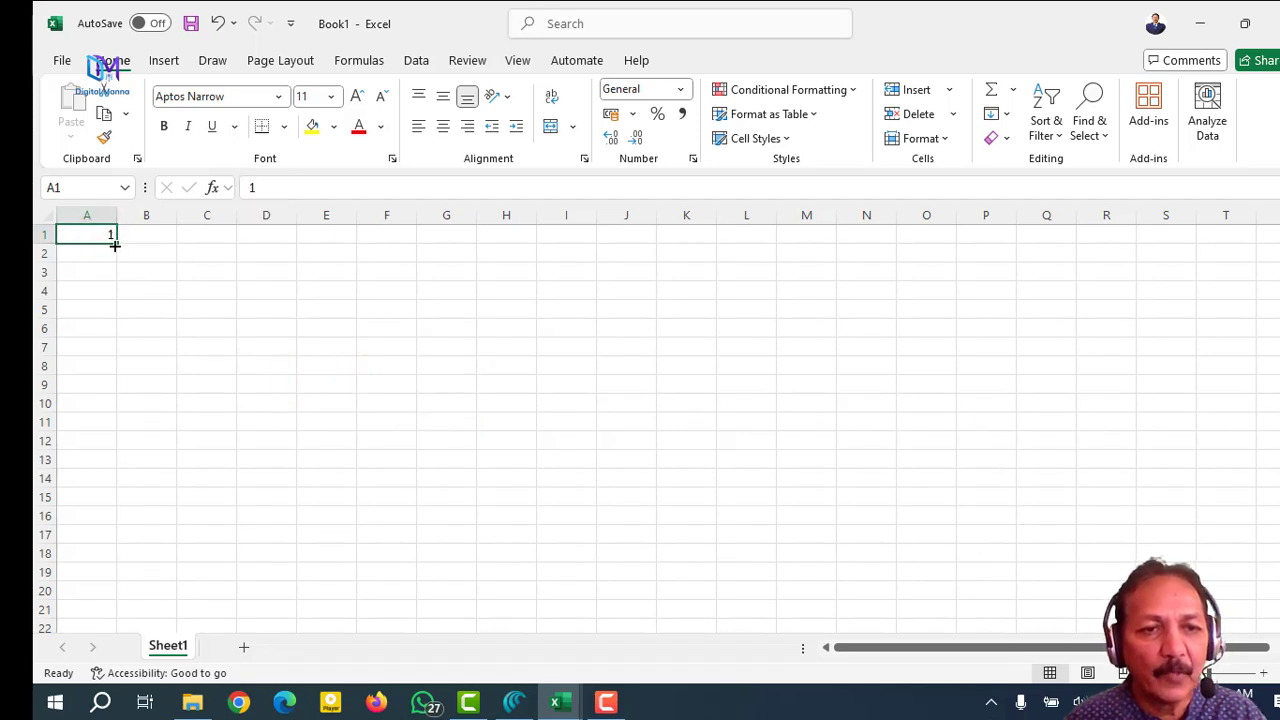
key(Down)
key(Down)
key(Down)
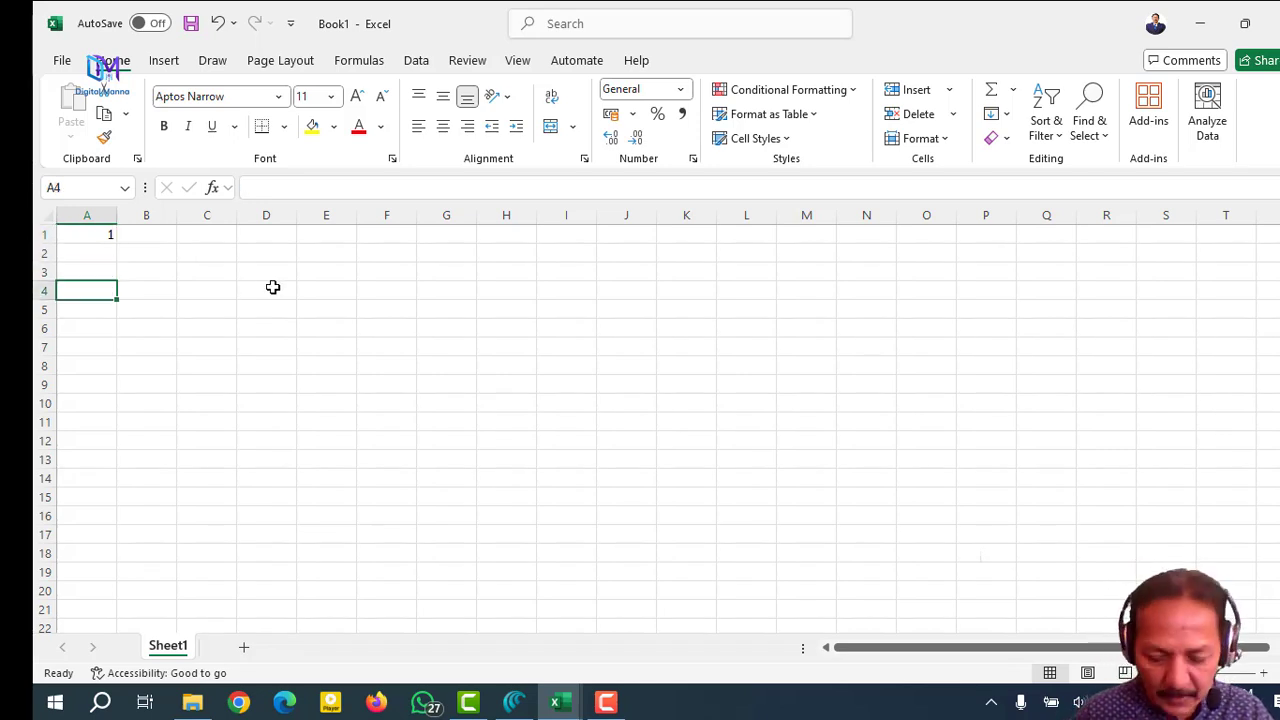
key(Up)
key(Up)
key(Up)
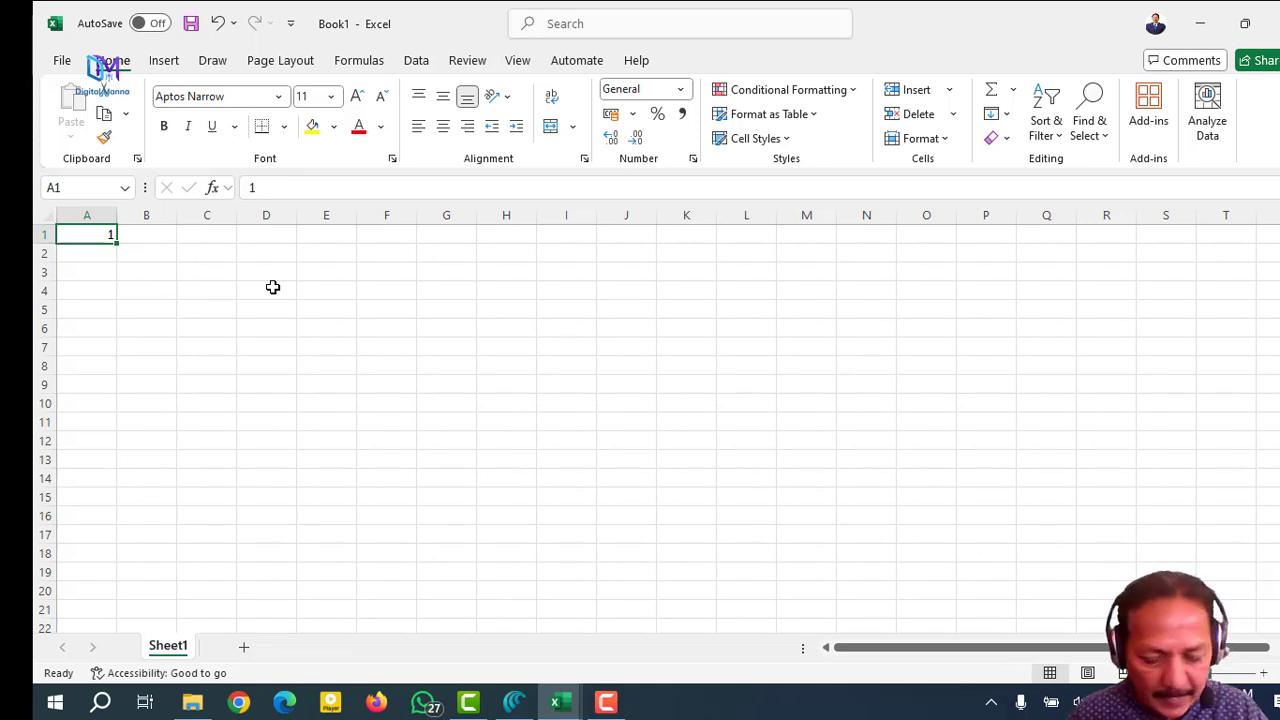
- Move the active cell from A1 across row 1 to C1 and back to A1
key(Right)
key(Right)
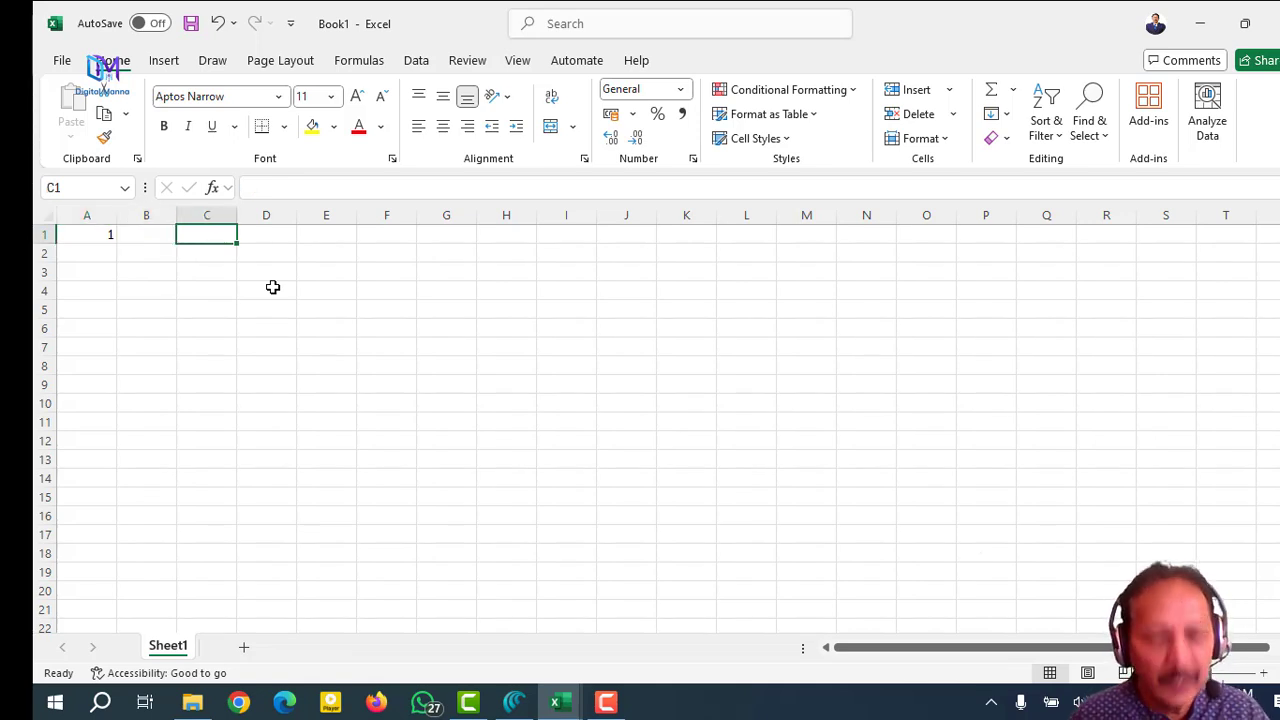
key(Left)
key(Left)
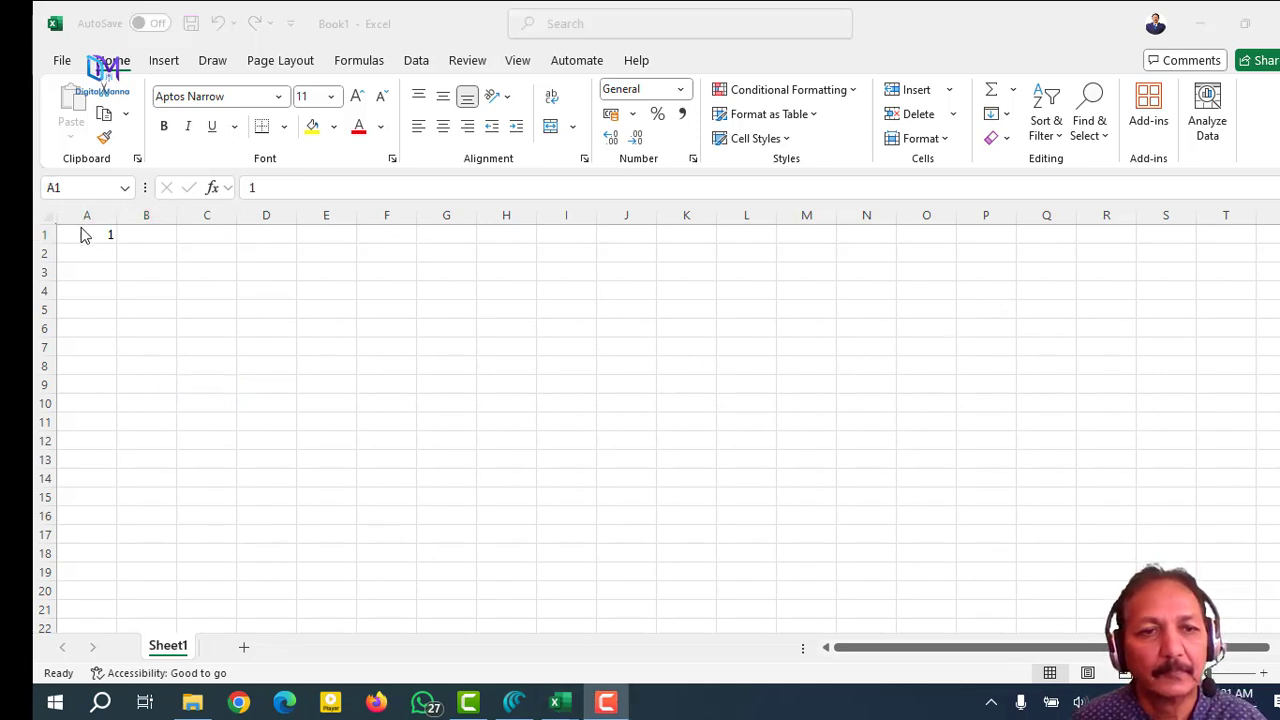
- Select A1, move the active cell down to A3 and return to A1
click(85, 235)
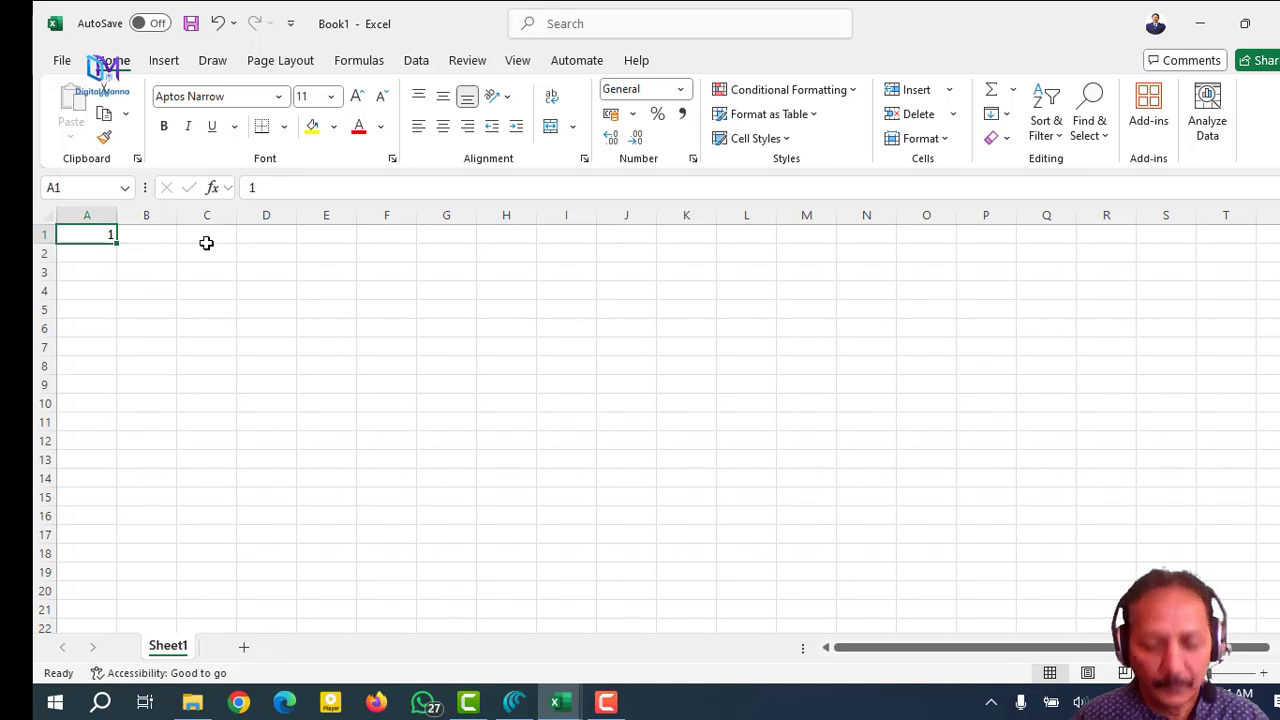
key(Down)
key(Down)
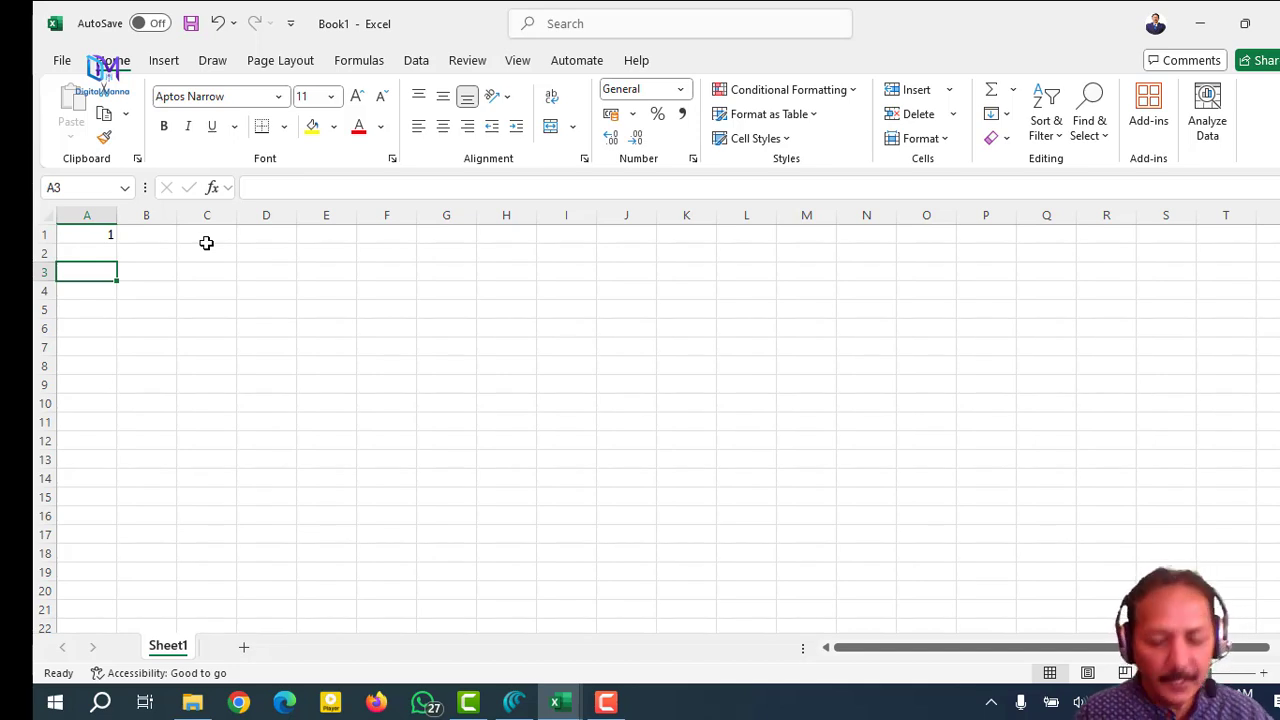
key(Up)
key(Up)
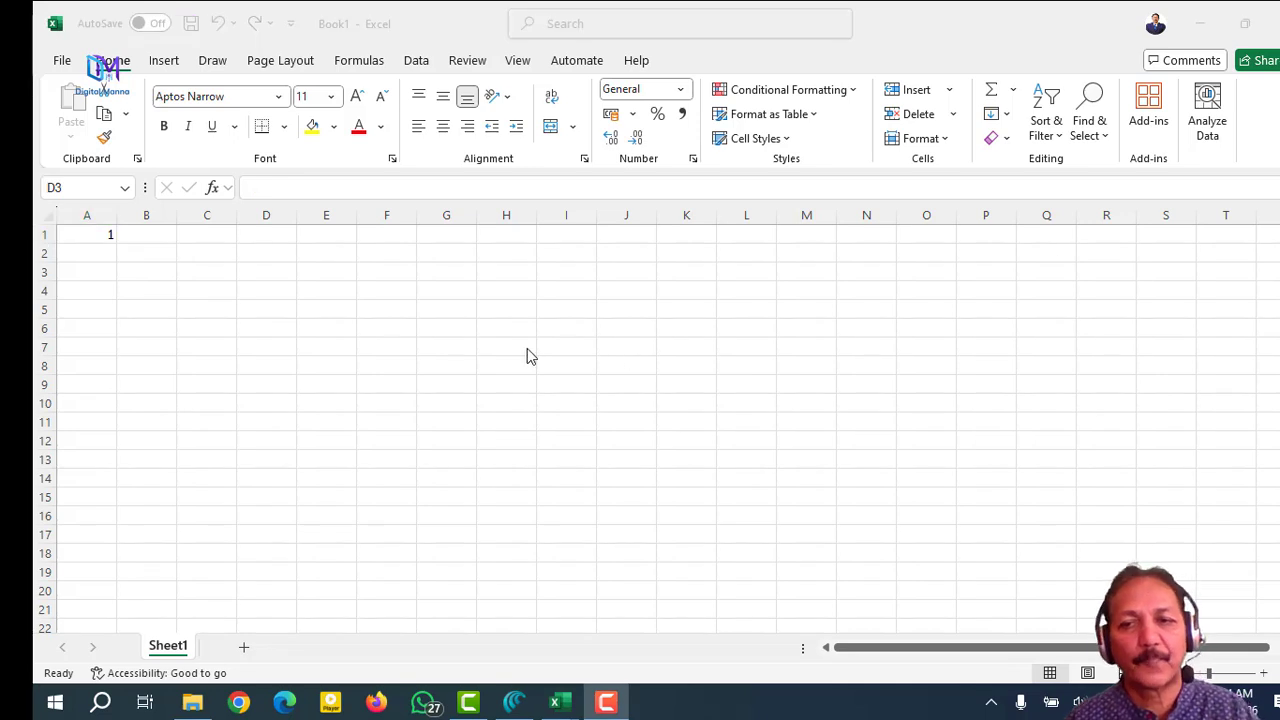
- Select A1, step the active cell down column A to A6 and return to A1
click(87, 237)
click(87, 236)
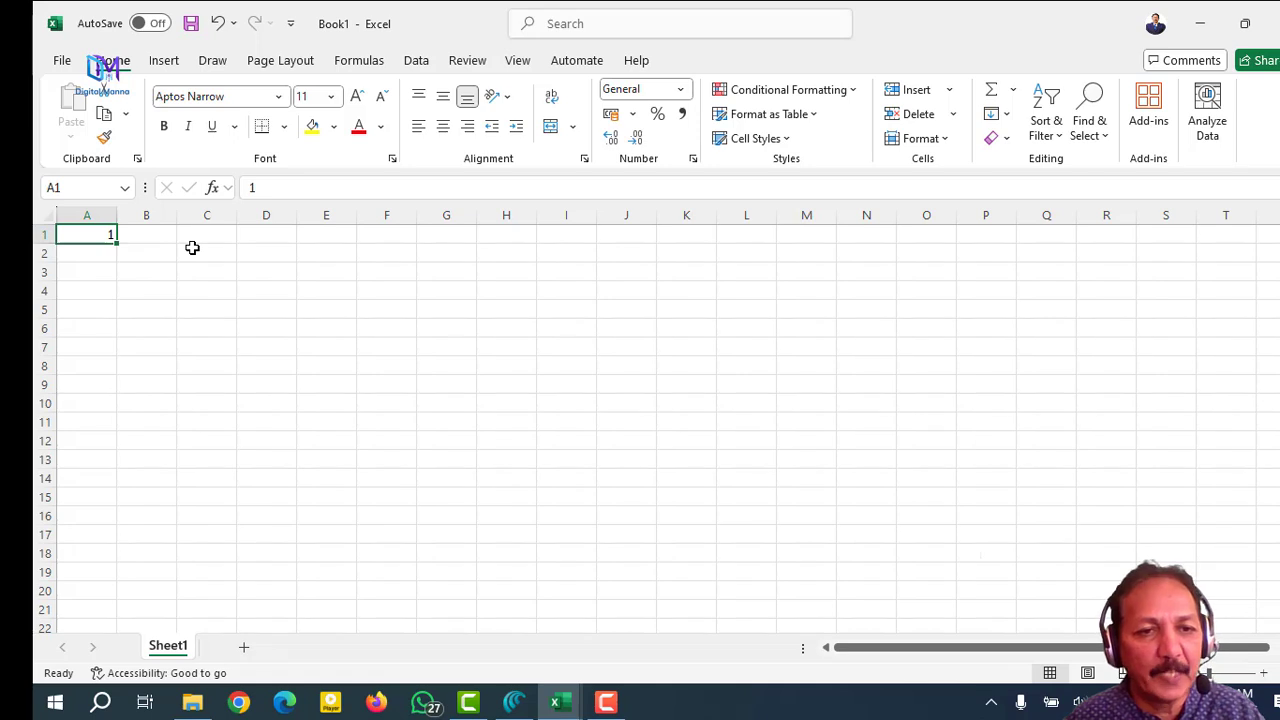
key(Down)
key(Down)
key(Down)
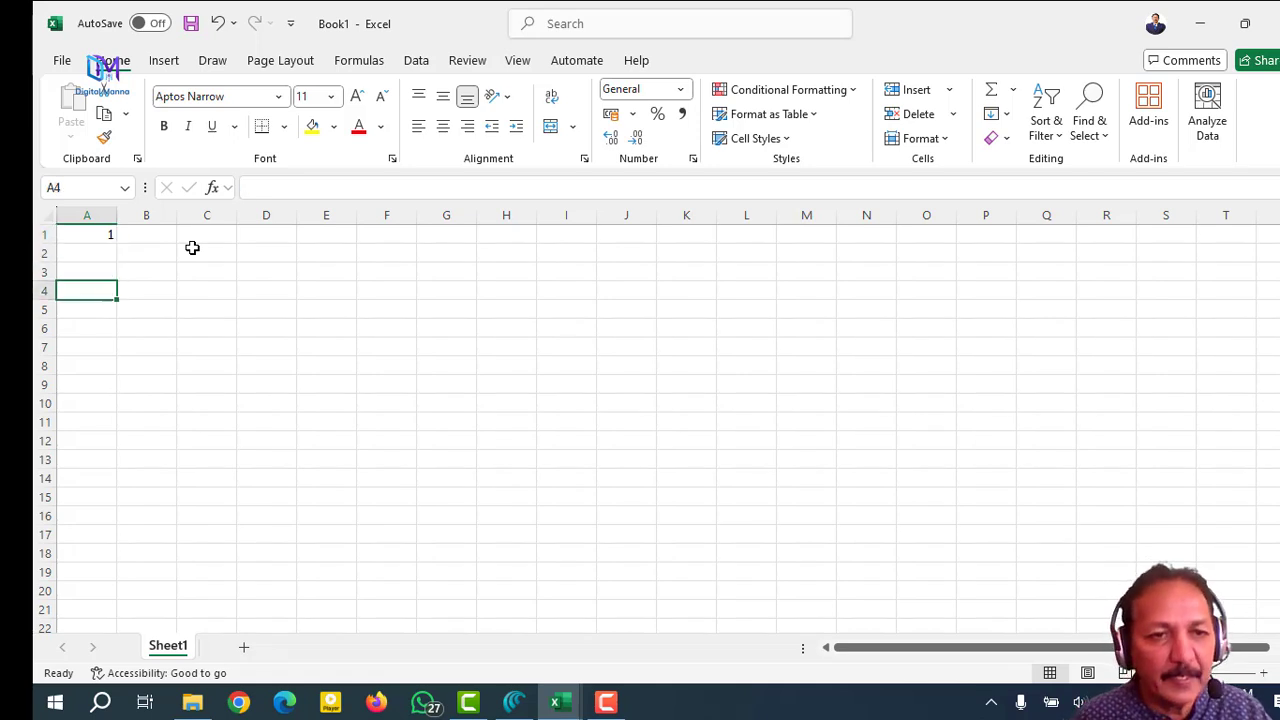
key(Down)
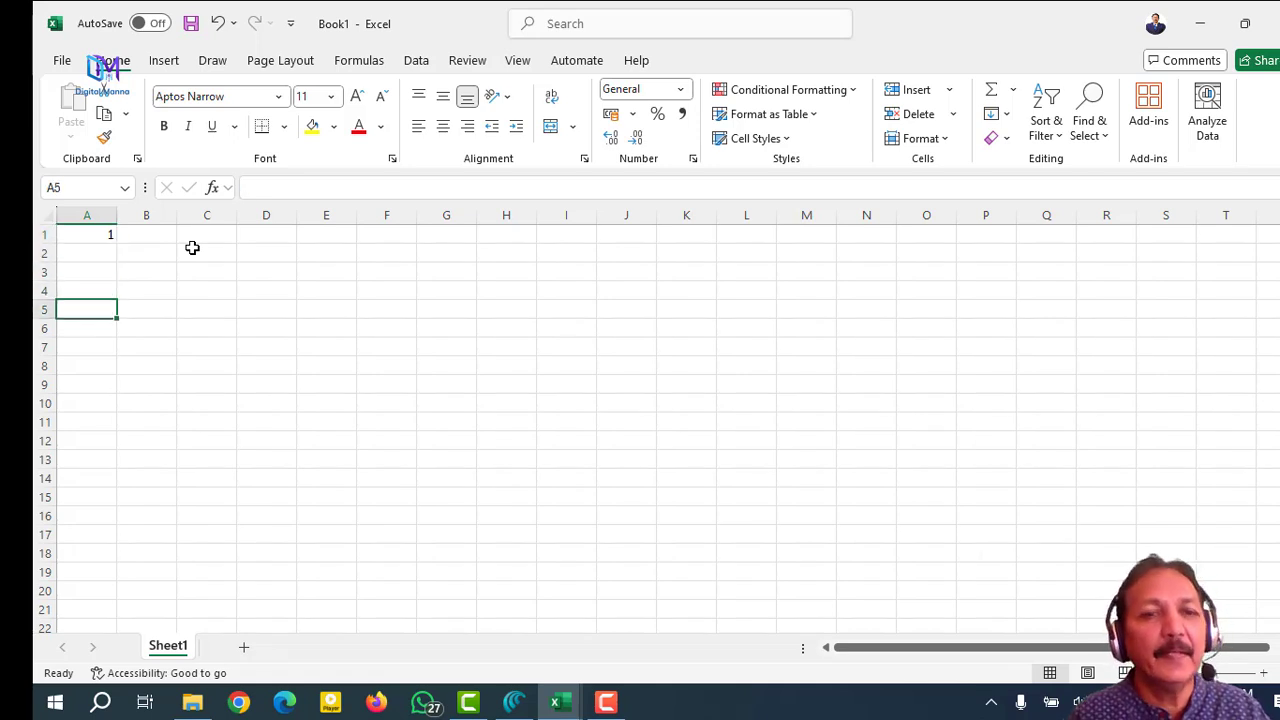
key(Down)
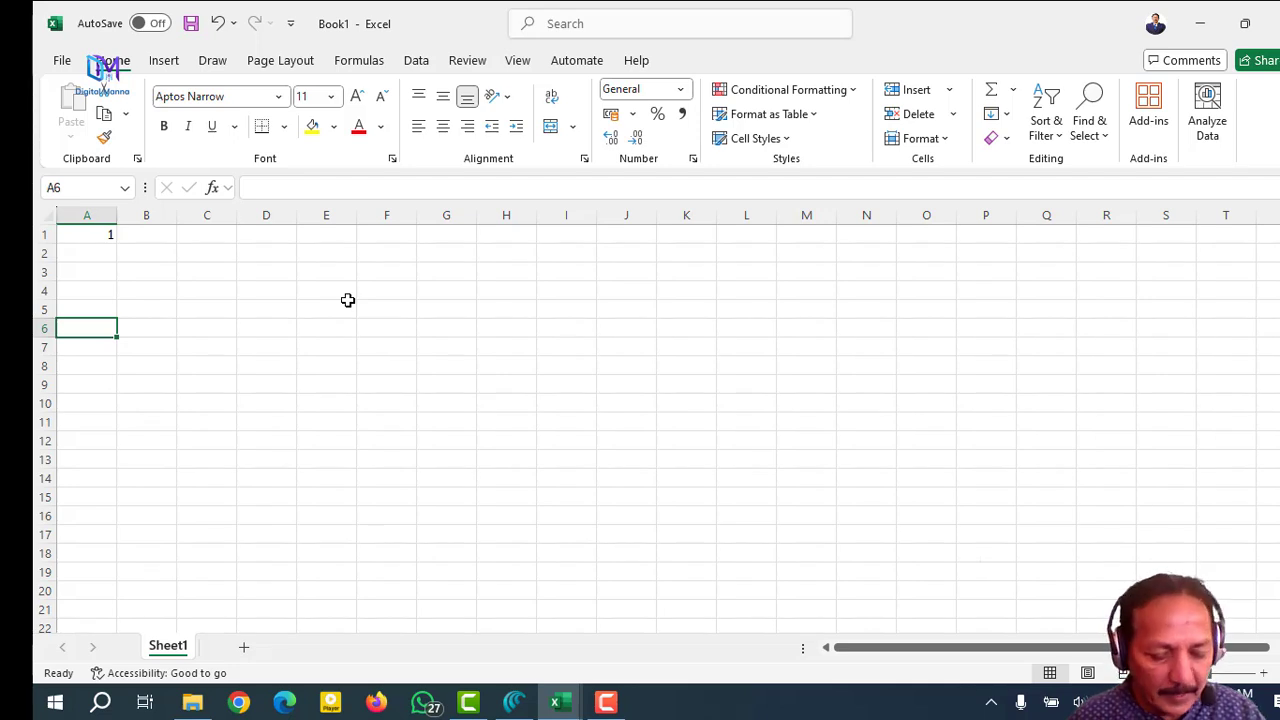
key(Up)
key(Up)
key(Up)
key(Up)
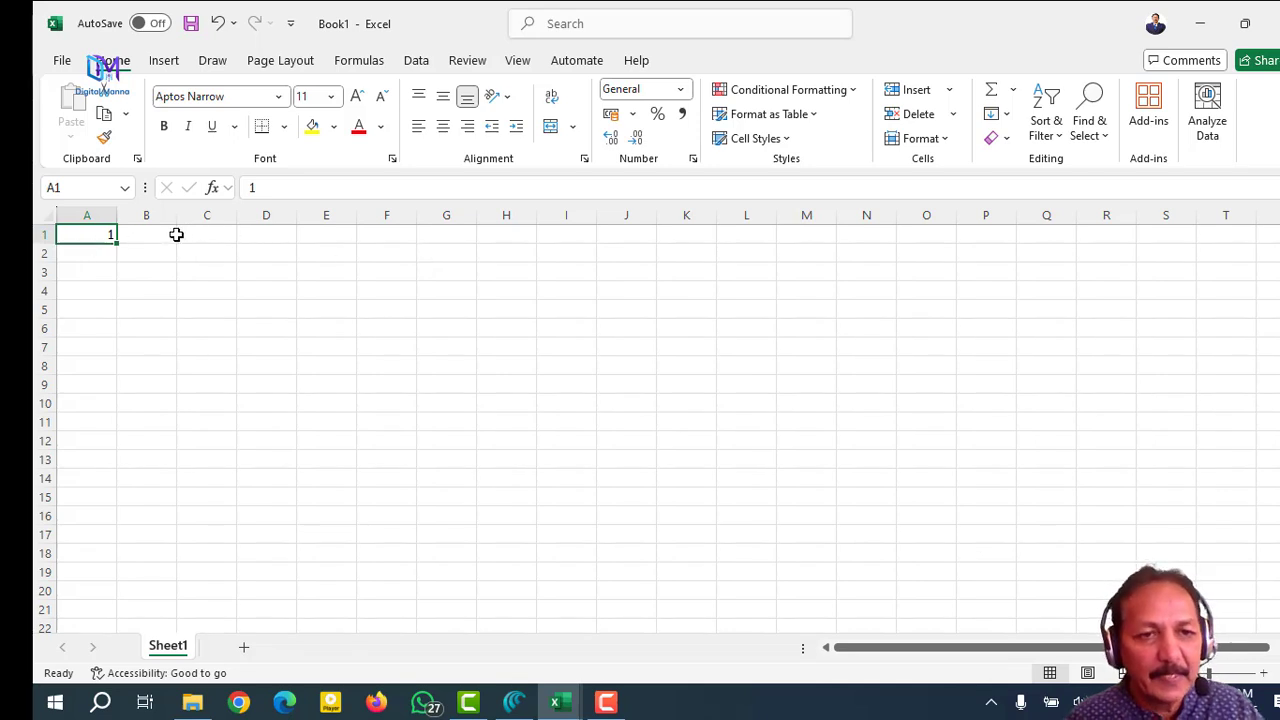
- Step the active cell across row 1 to D1, return to A1, and finish on B1
key(Right)
key(Right)
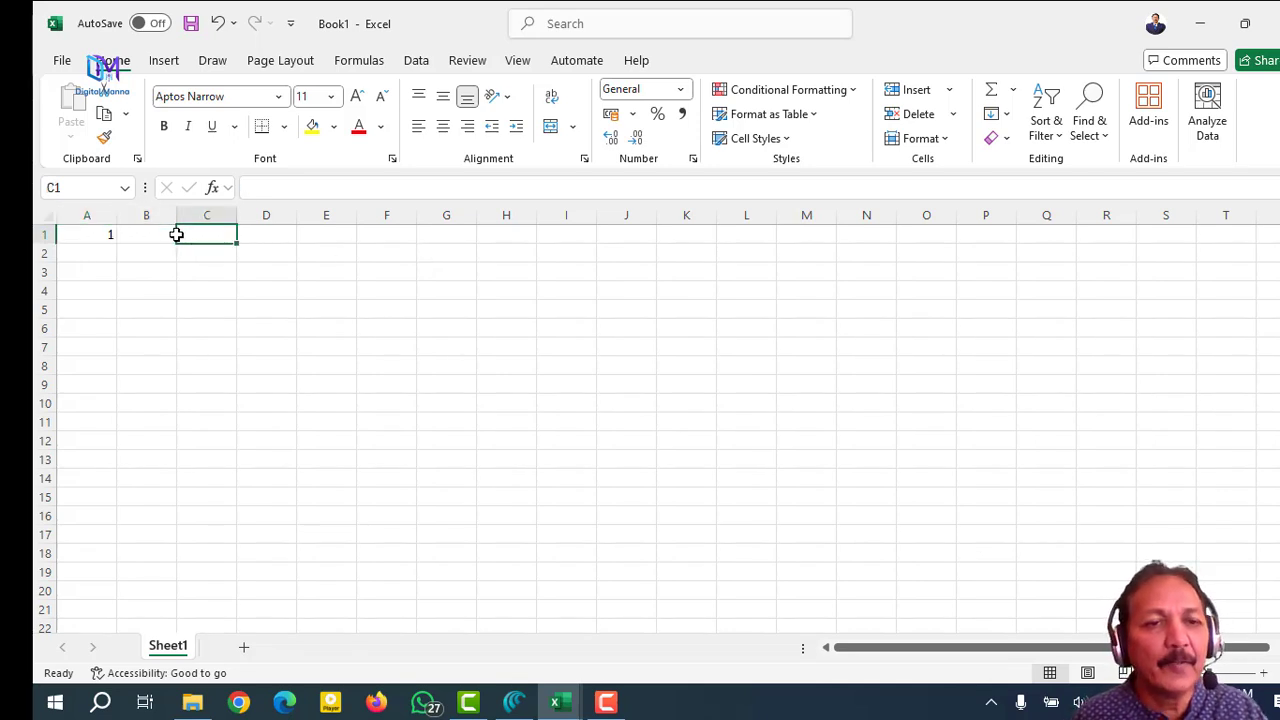
key(Right)
key(Left)
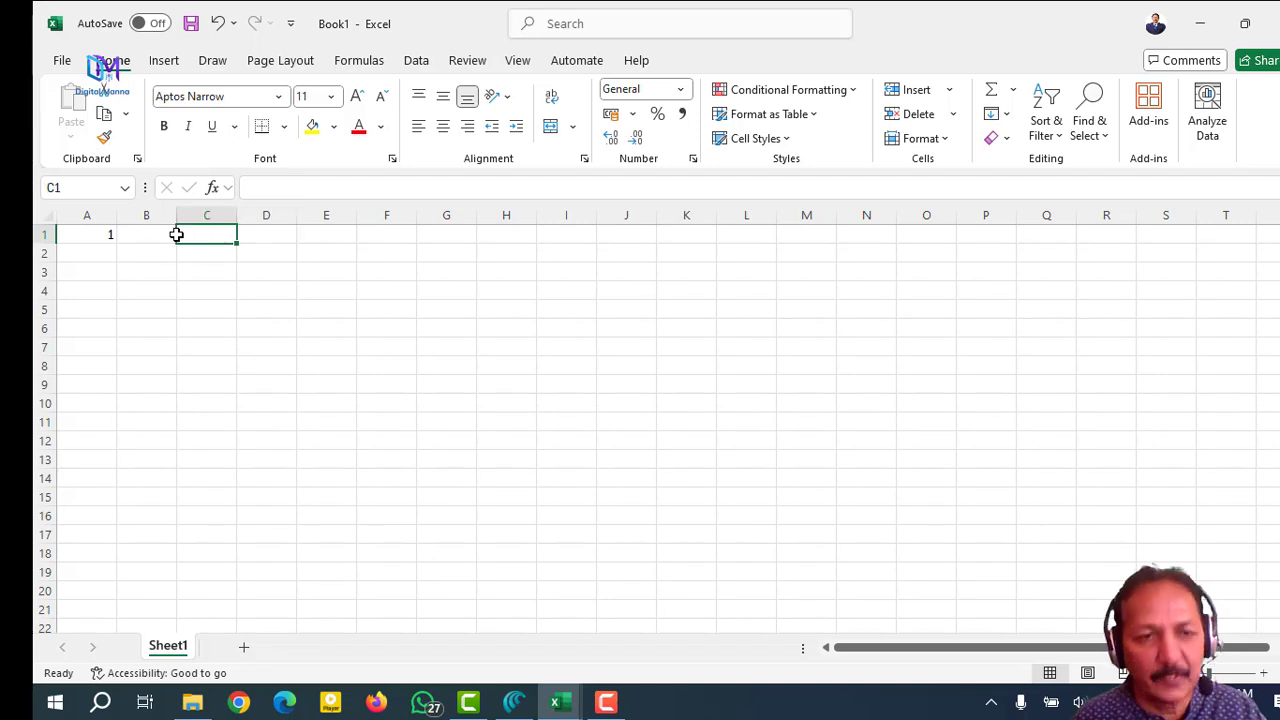
key(Left)
key(Left)
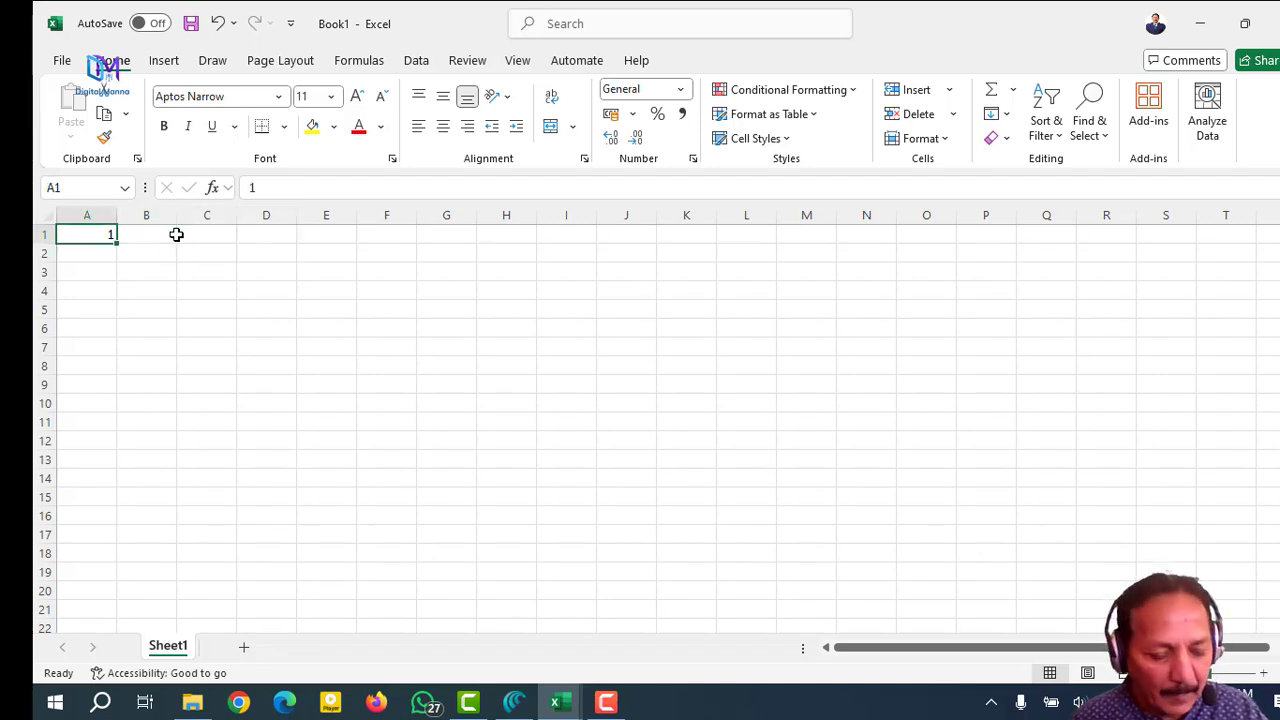
key(Right)
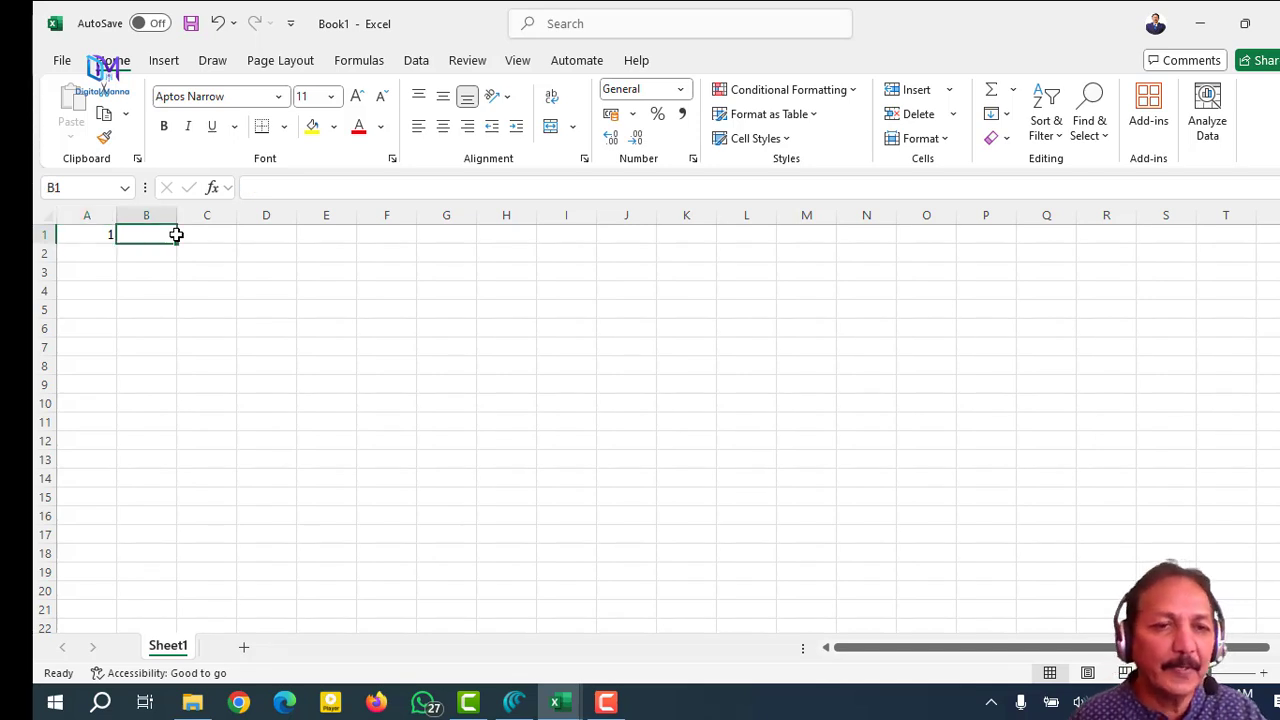
- Step the active cell across row 1 to D1, go back to B1 and finish on A1
key(Right)
key(Right)
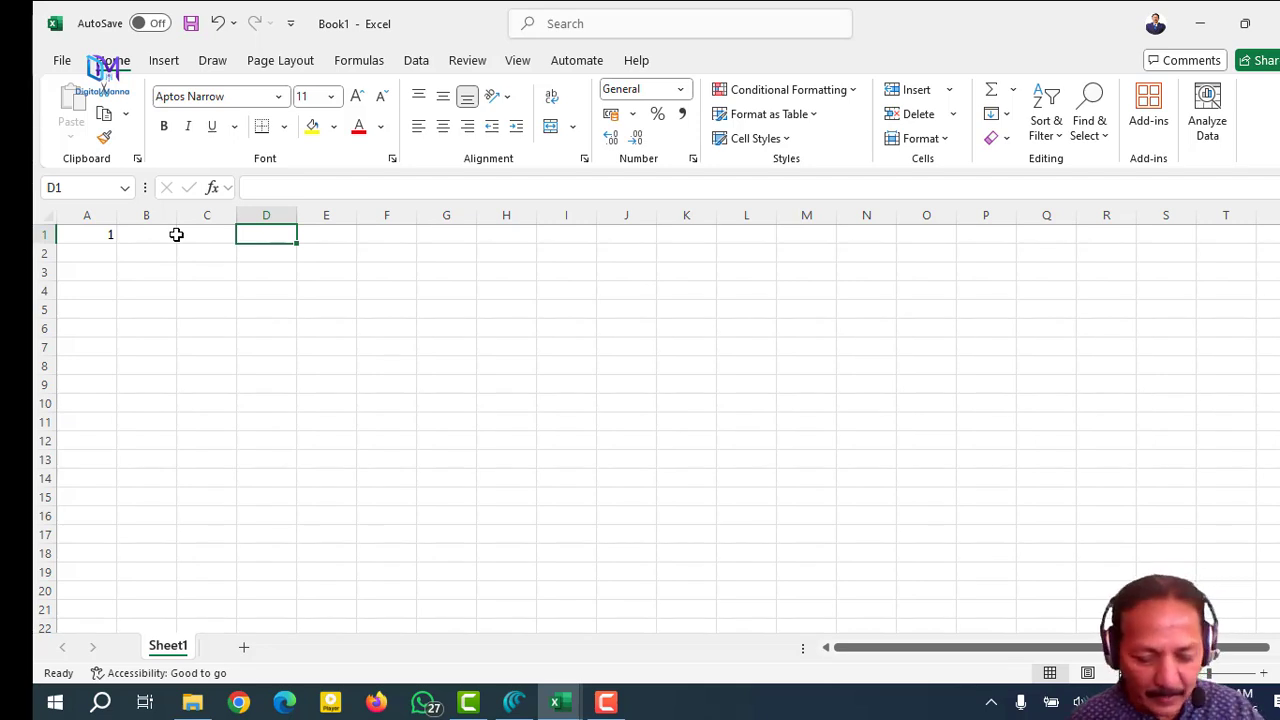
click(176, 234)
click(175, 234)
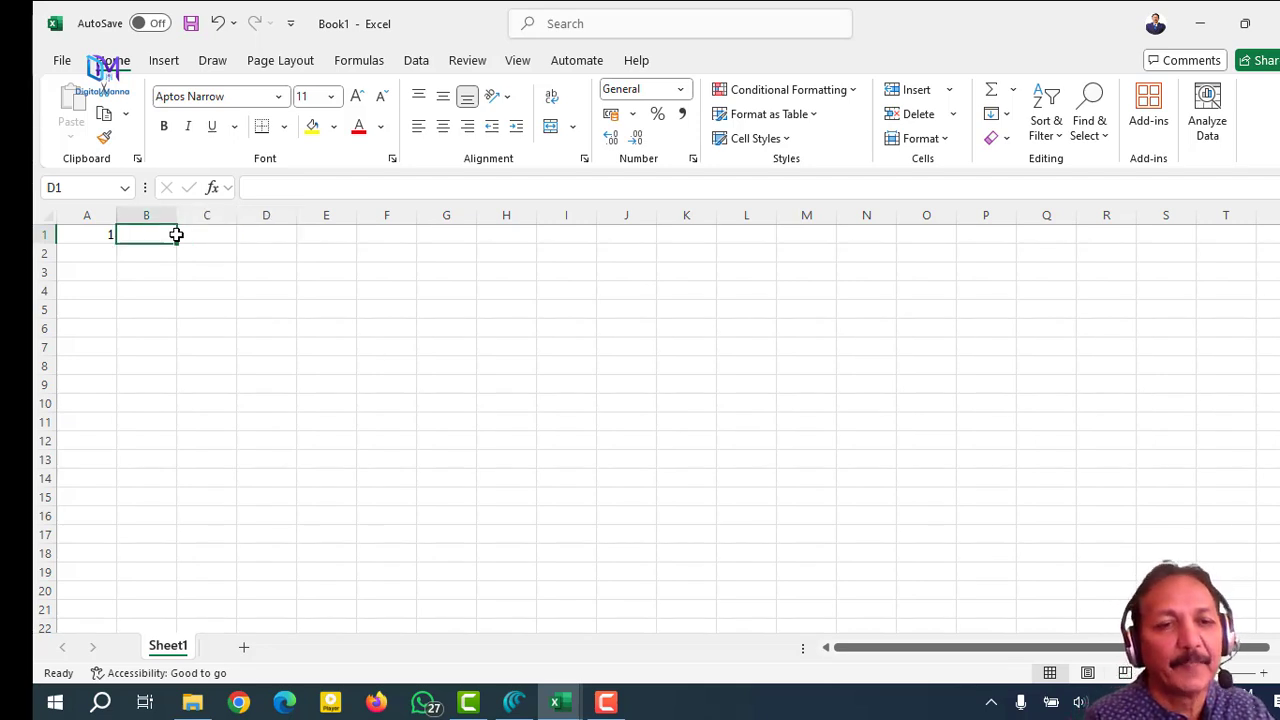
key(Left)
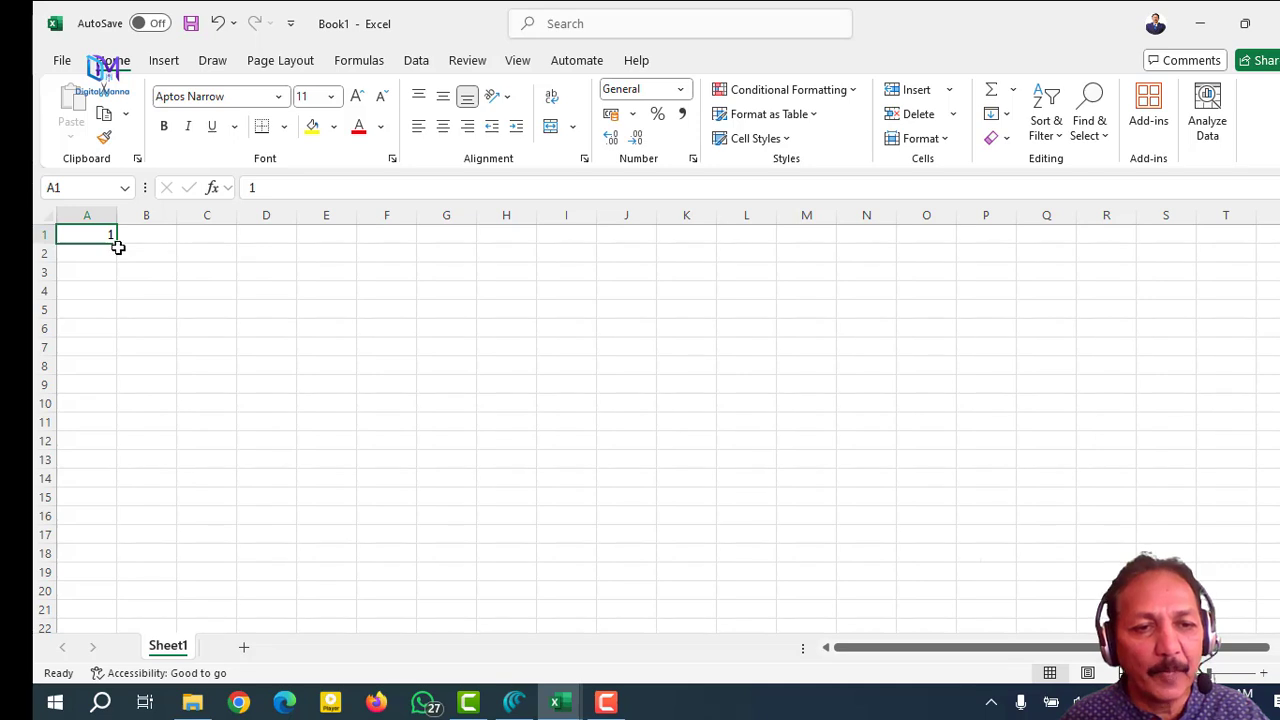
- Fill the value of A1 down through A10 and undo the fill
drag(119, 247, 115, 405)
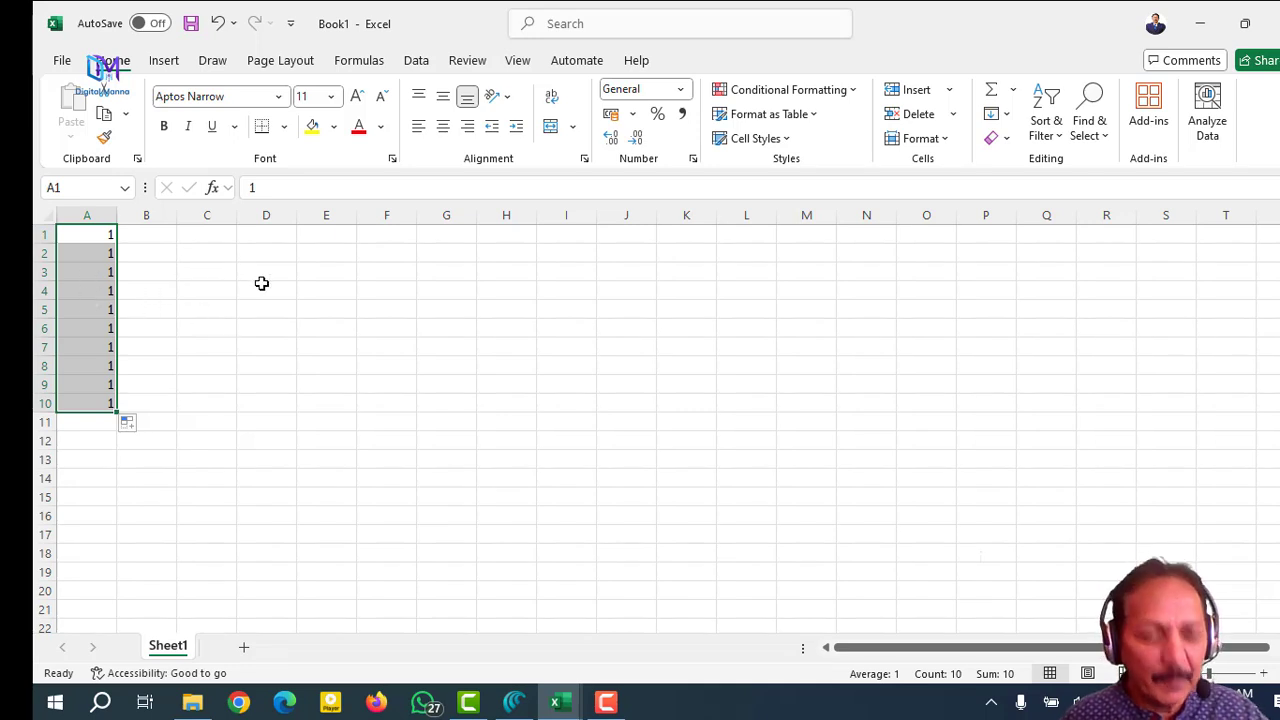
key(ctrl+z)
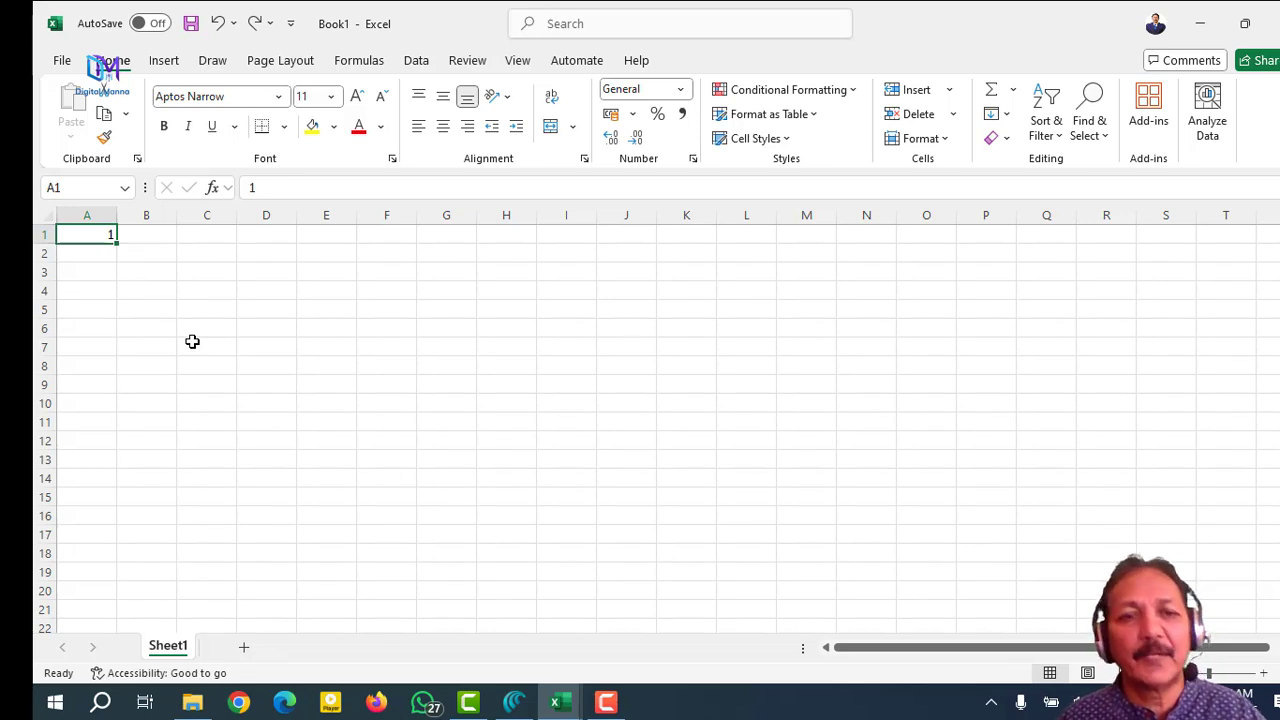
- Enter 2 in A2 and extend the series from A1:A2 down to A10
click(86, 254)
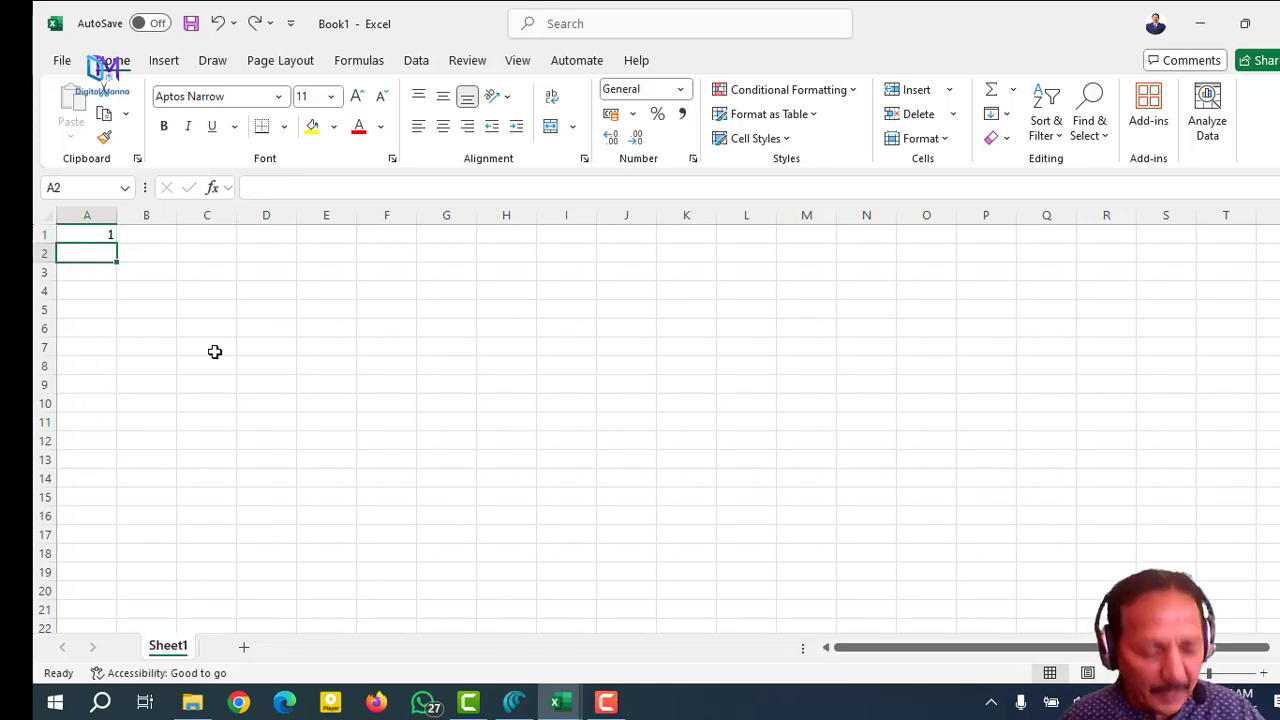
text(2)
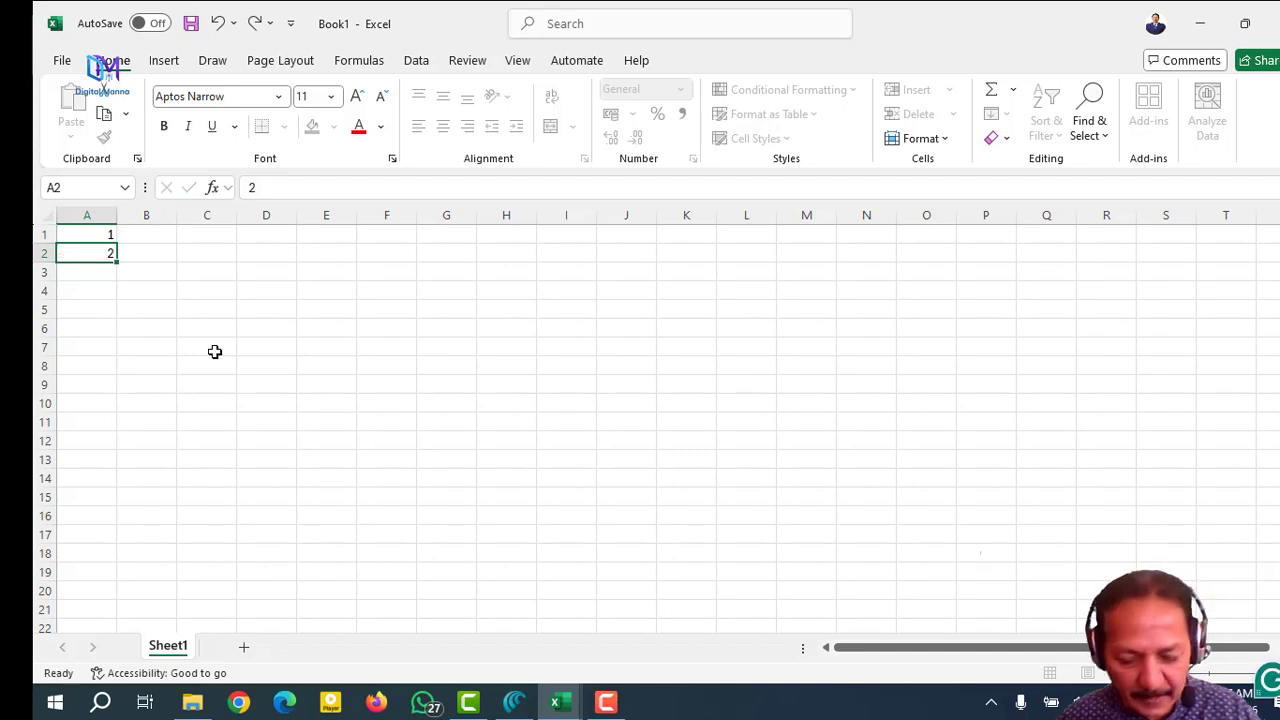
key(Return)
click(81, 236)
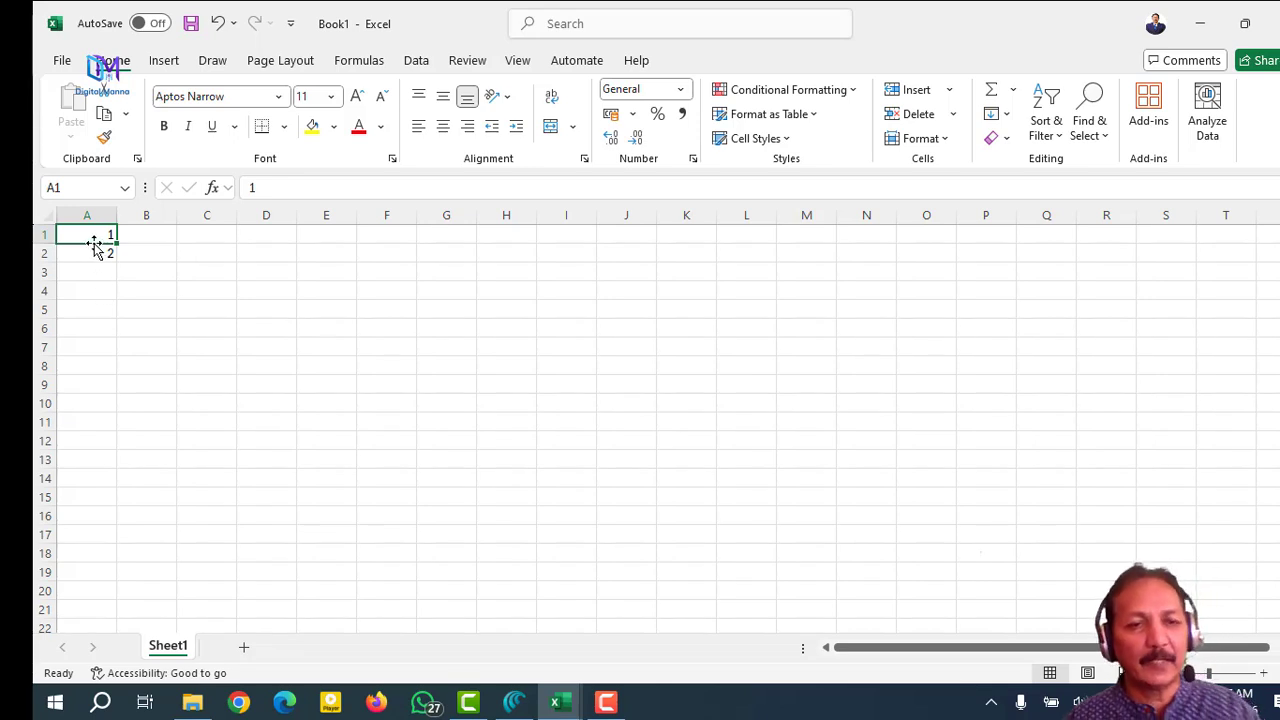
click(91, 255)
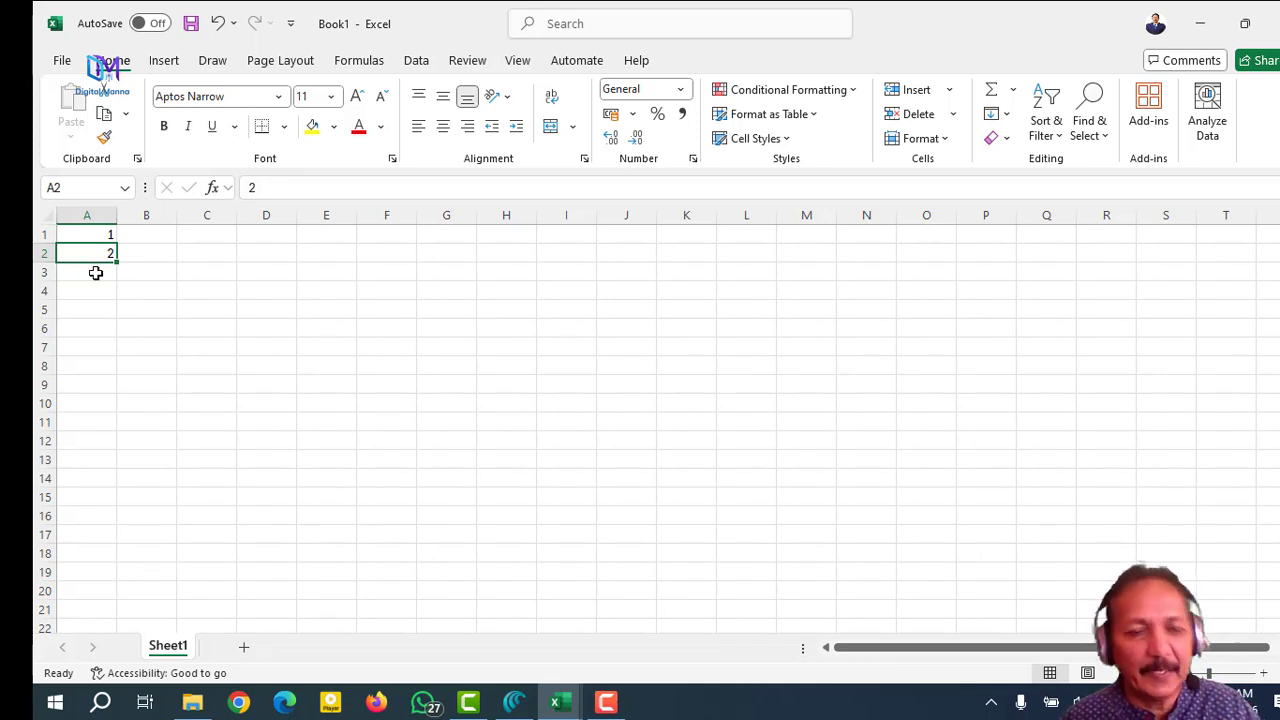
click(86, 234)
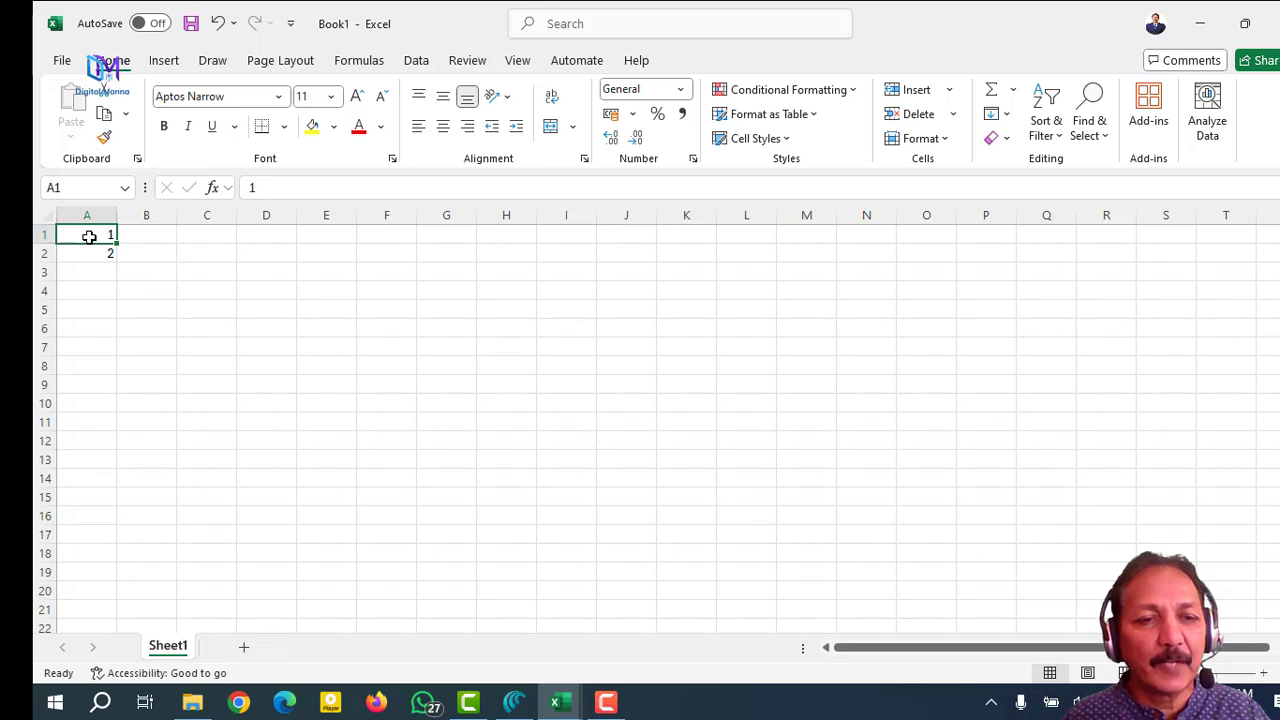
drag(89, 236, 89, 252)
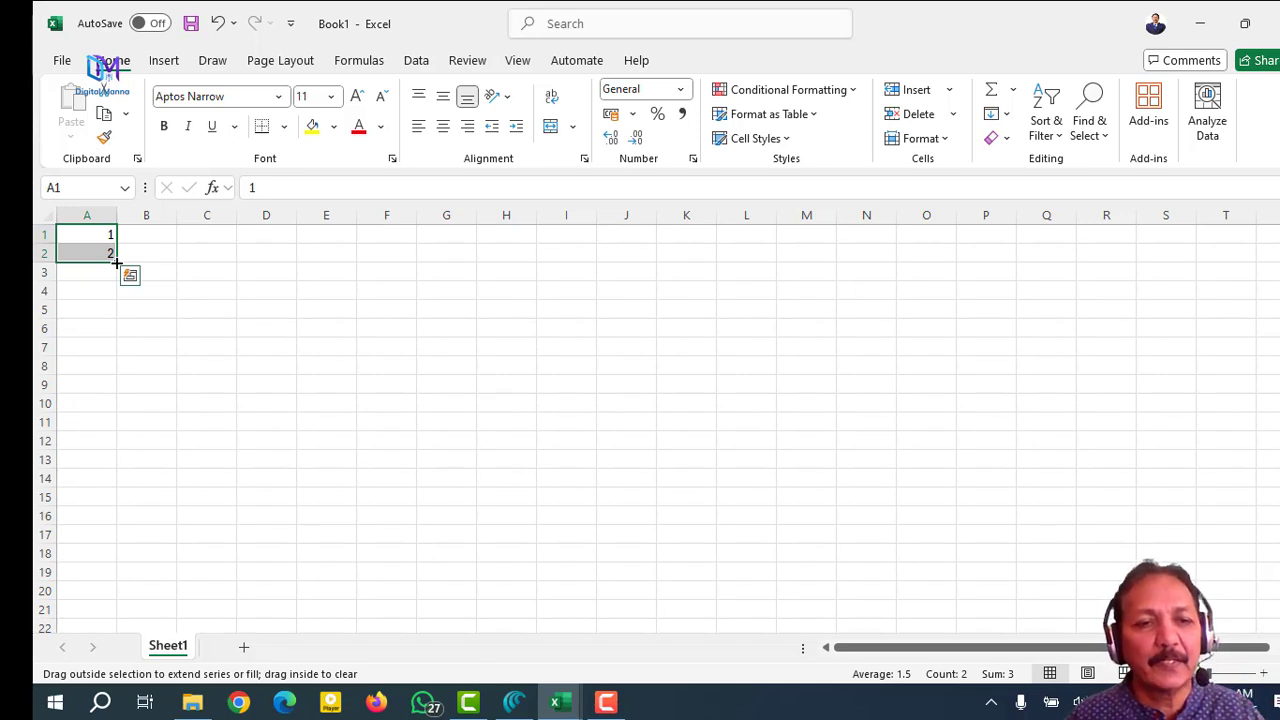
drag(117, 263, 120, 410)
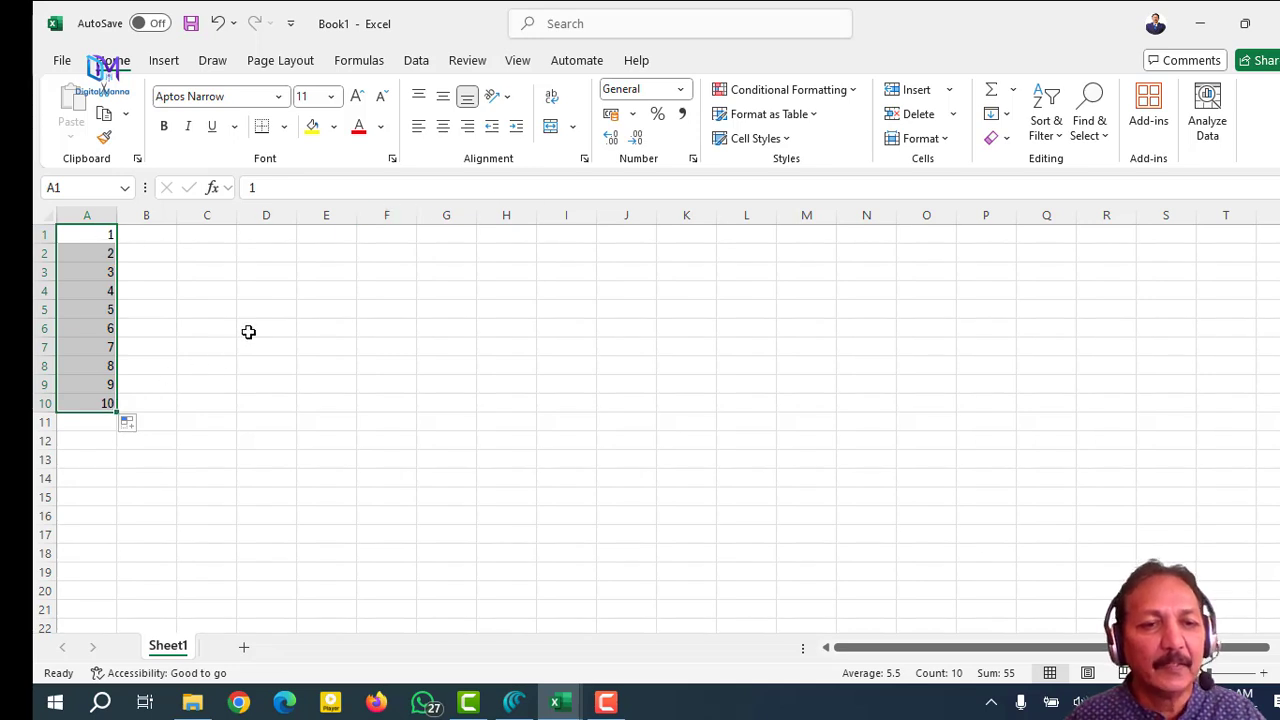
- Enter 2 in B1 and 4 in B2, and extend the series from both cells down to B10
click(157, 236)
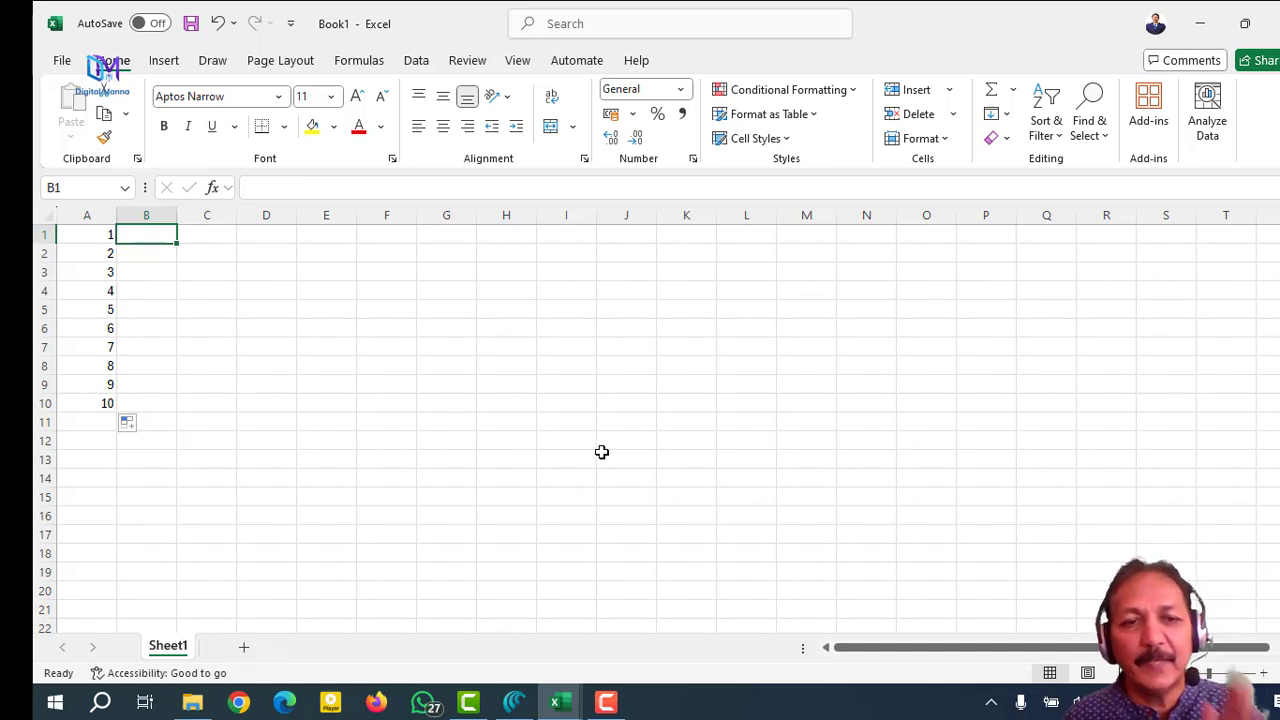
text(2)
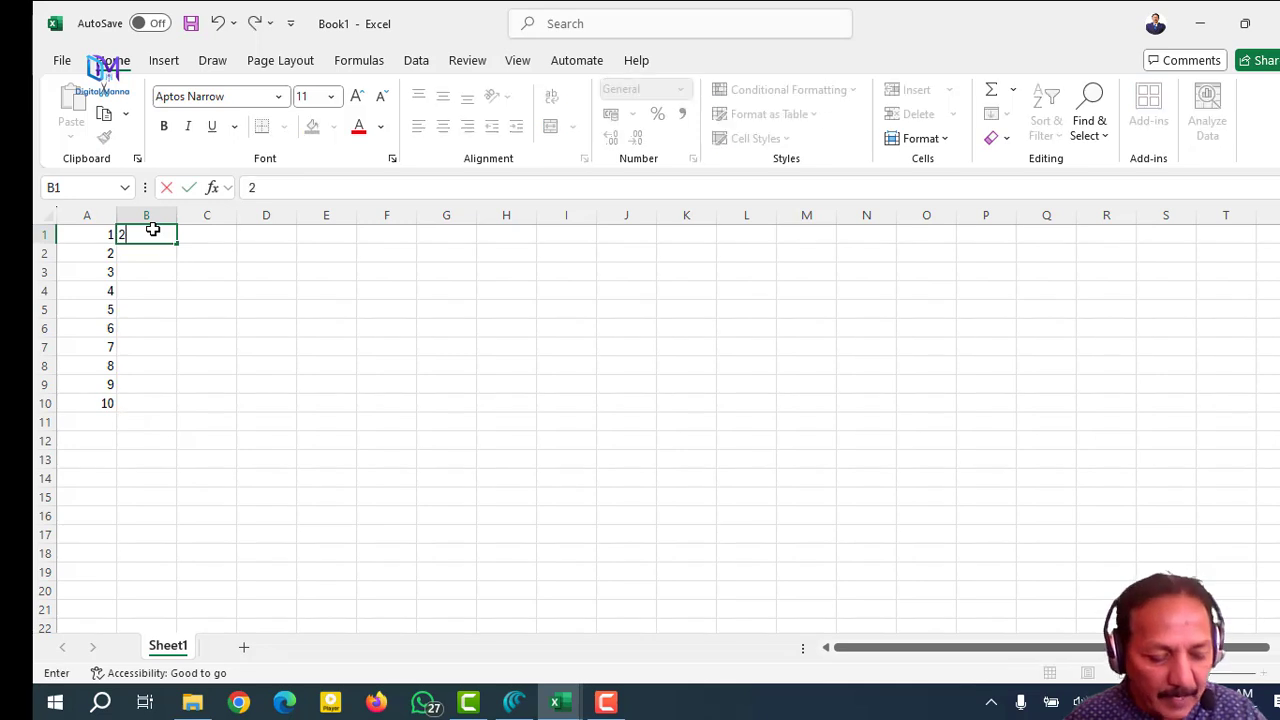
key(Return)
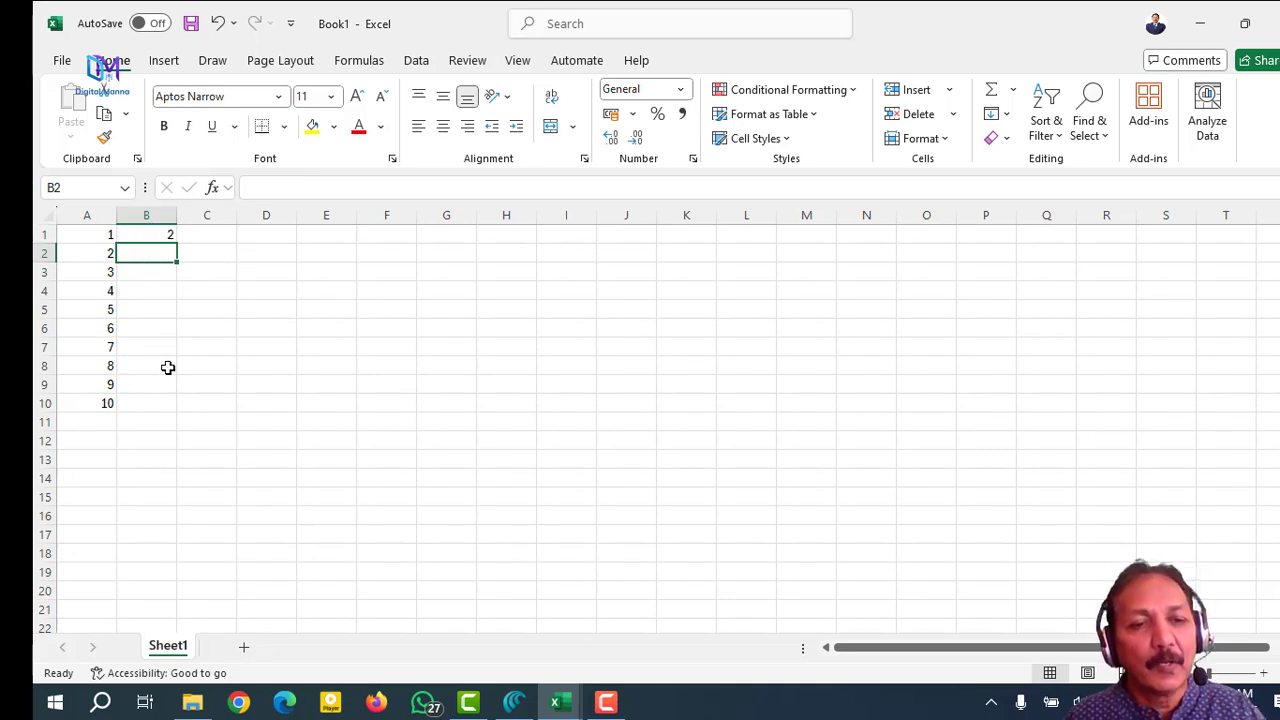
text(4)
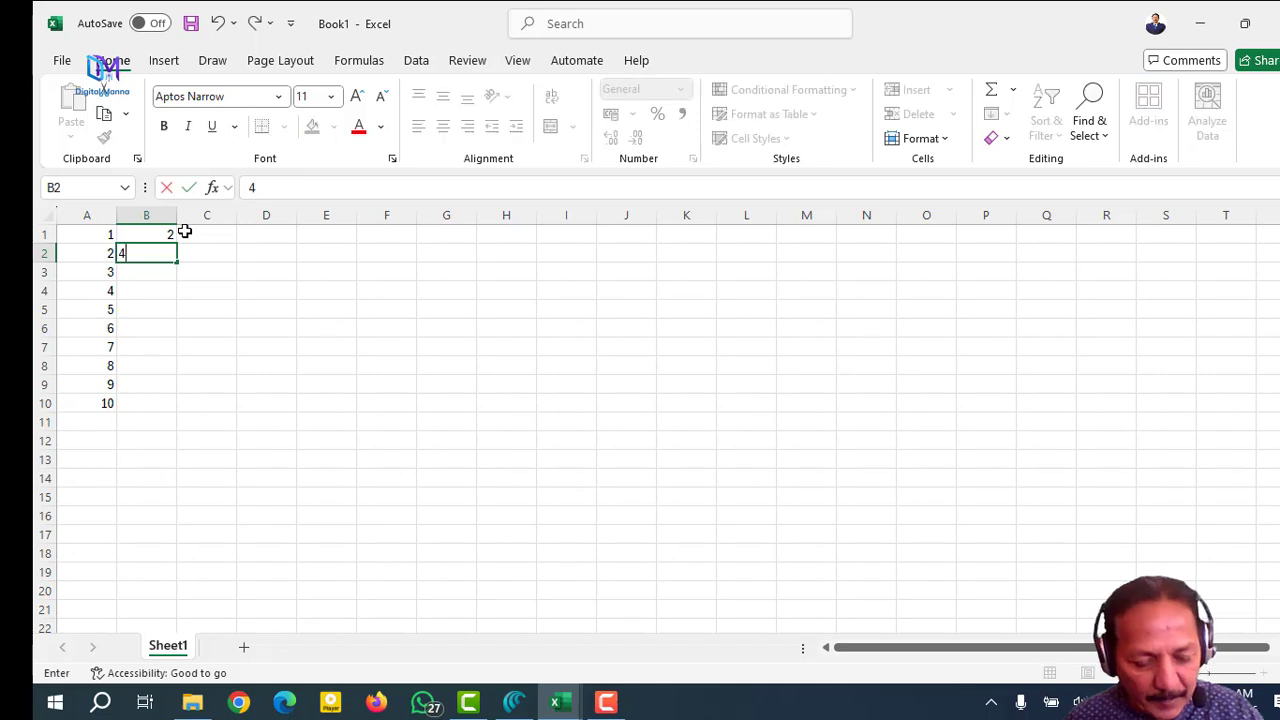
key(Return)
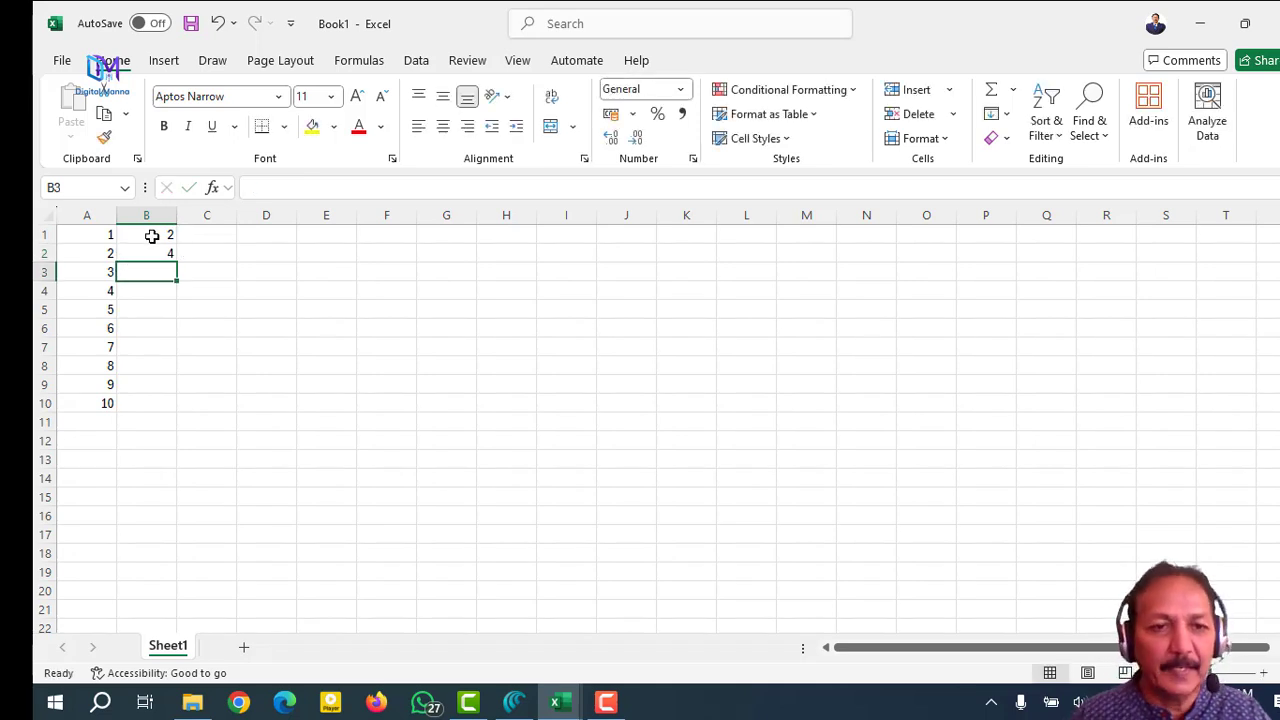
drag(148, 234, 148, 252)
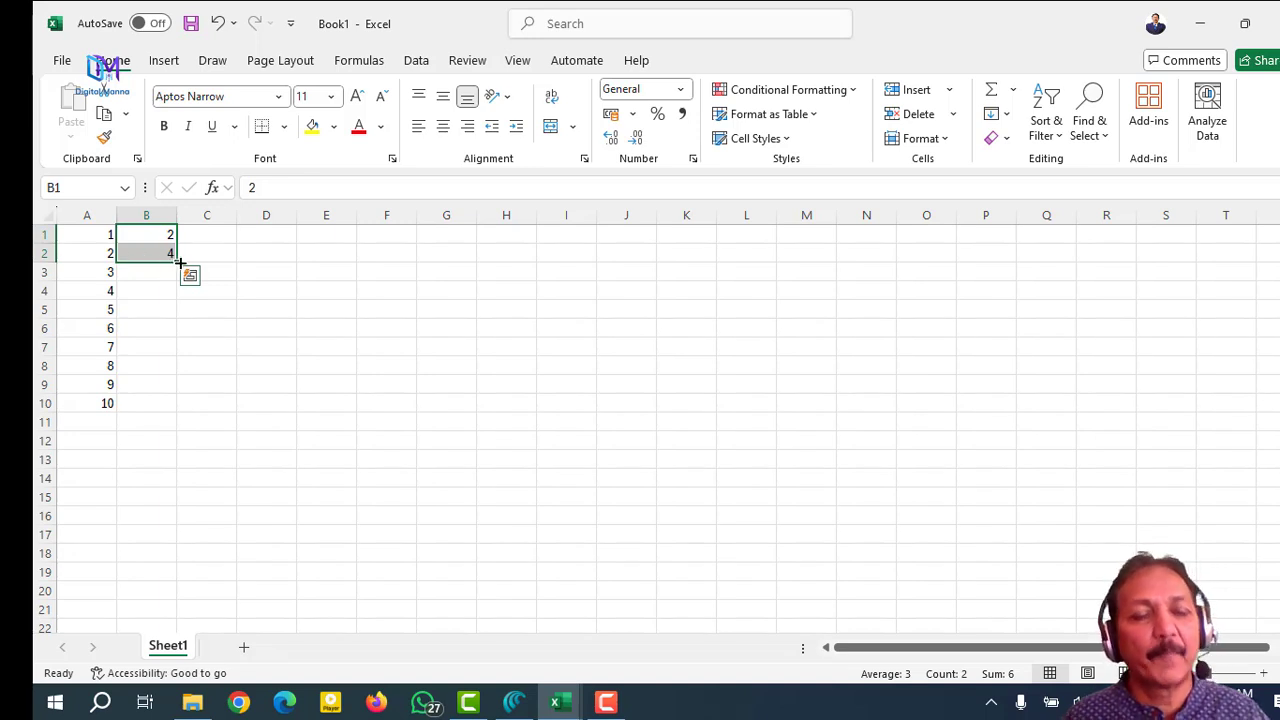
drag(180, 262, 181, 407)
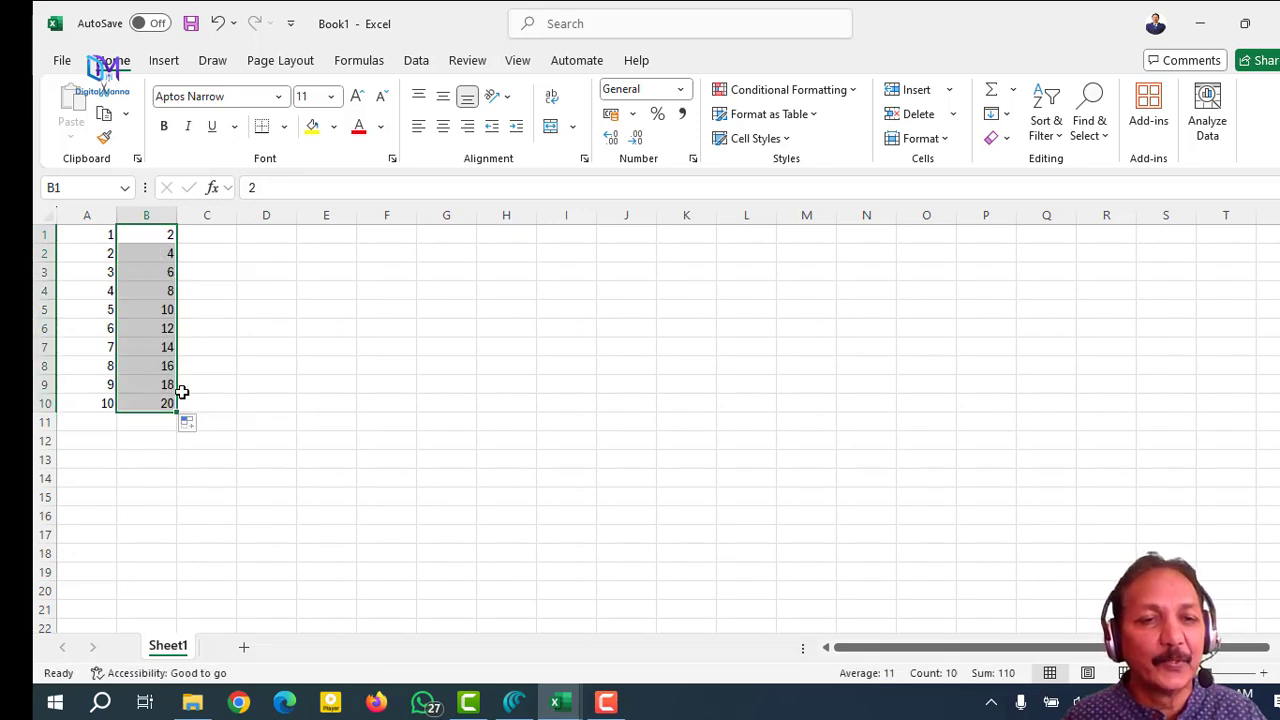
- Enter 16 in C1 and 32 in C2, and extend the series from both cells down to C18
click(209, 233)
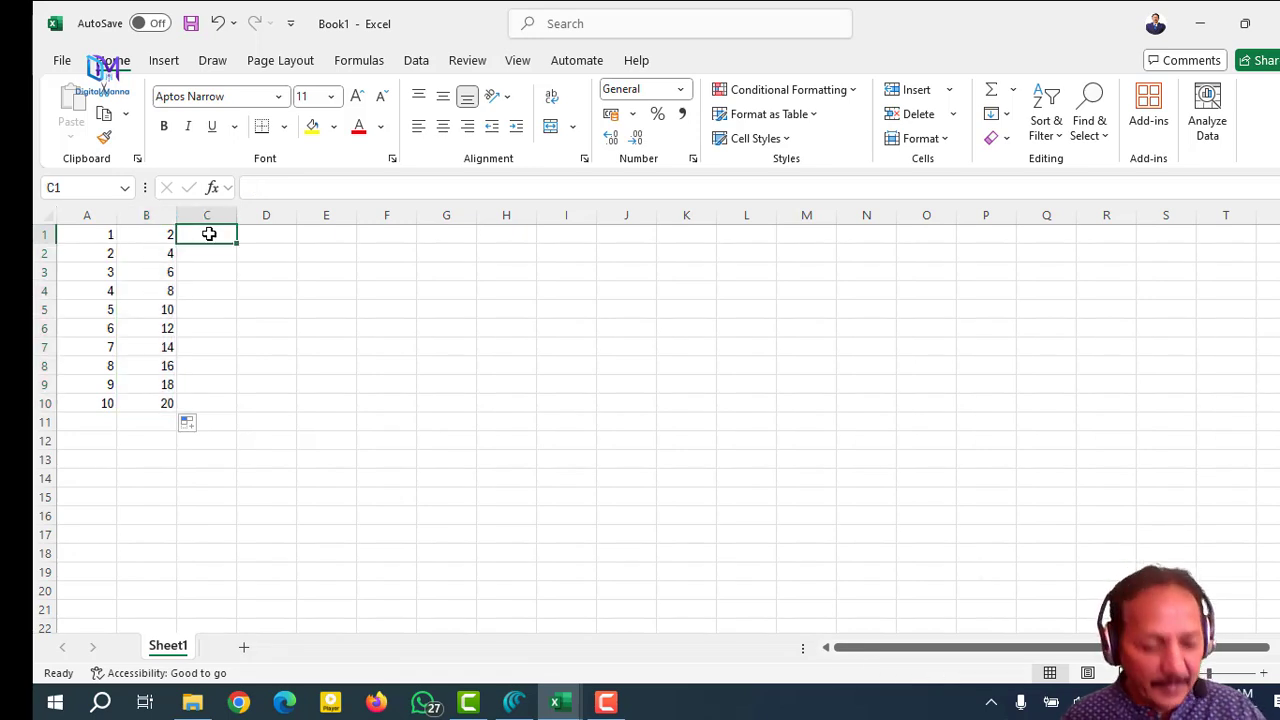
text(16)
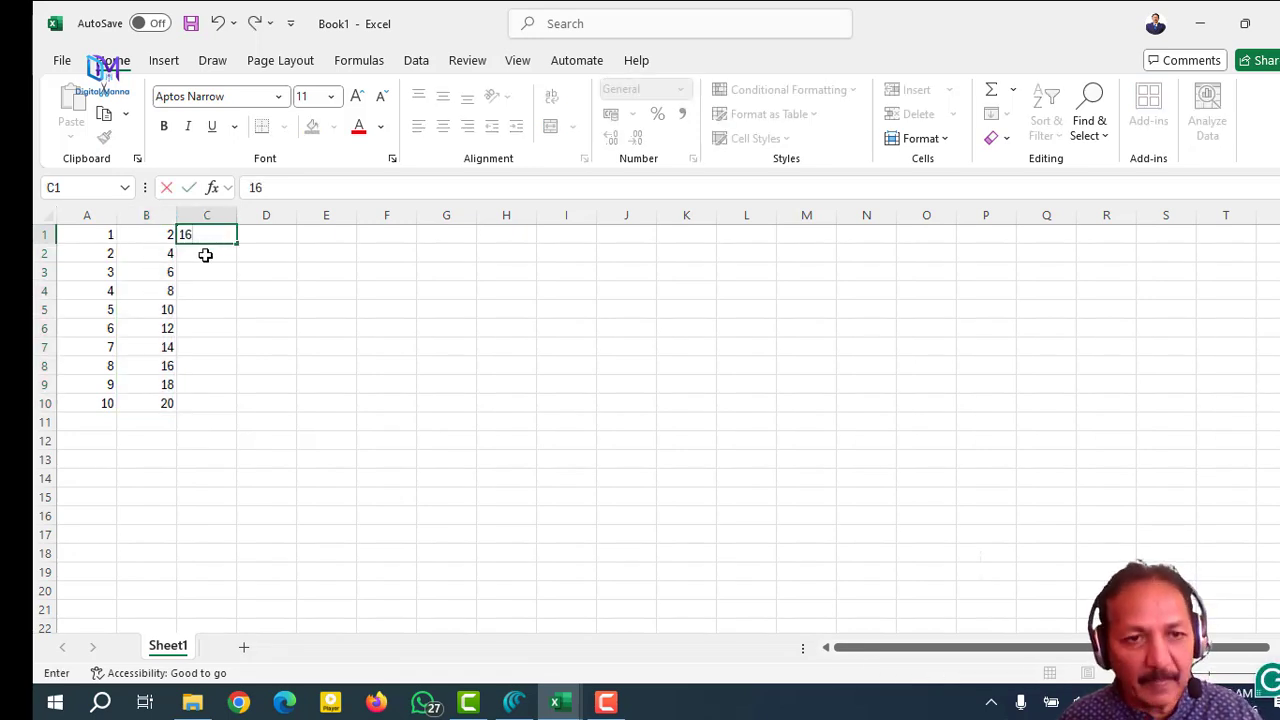
key(Return)
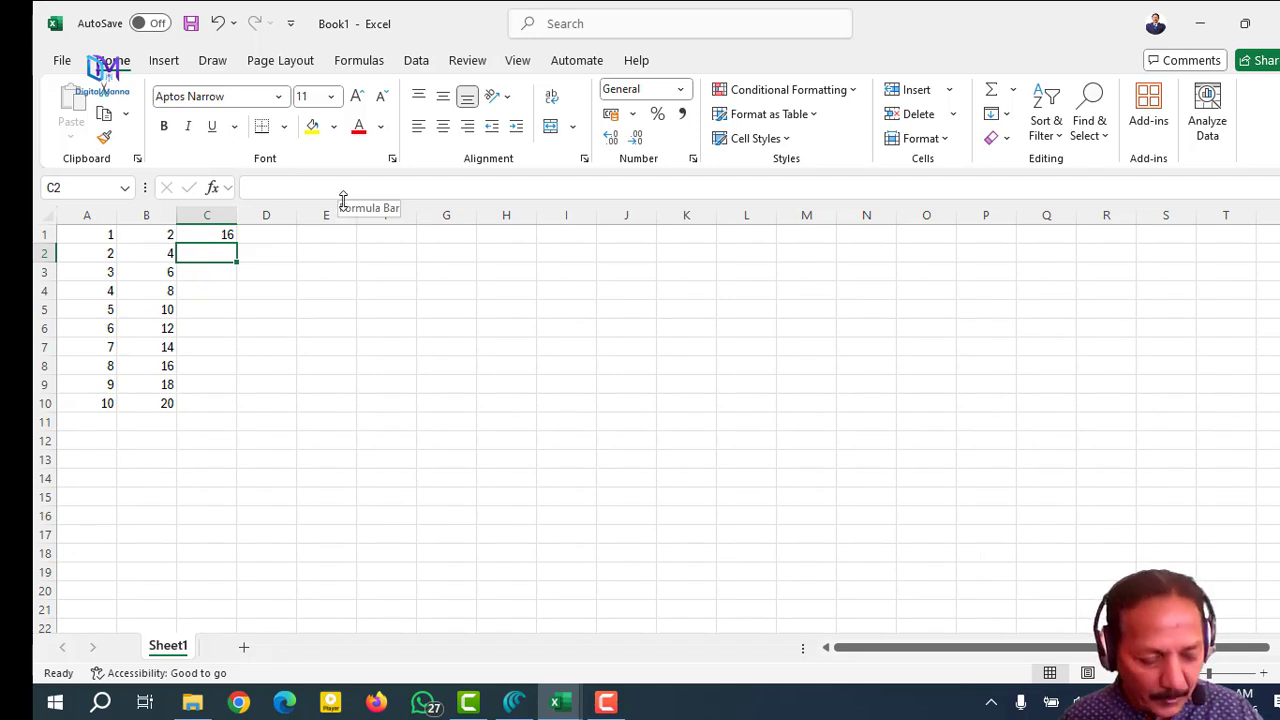
text(32)
key(Return)
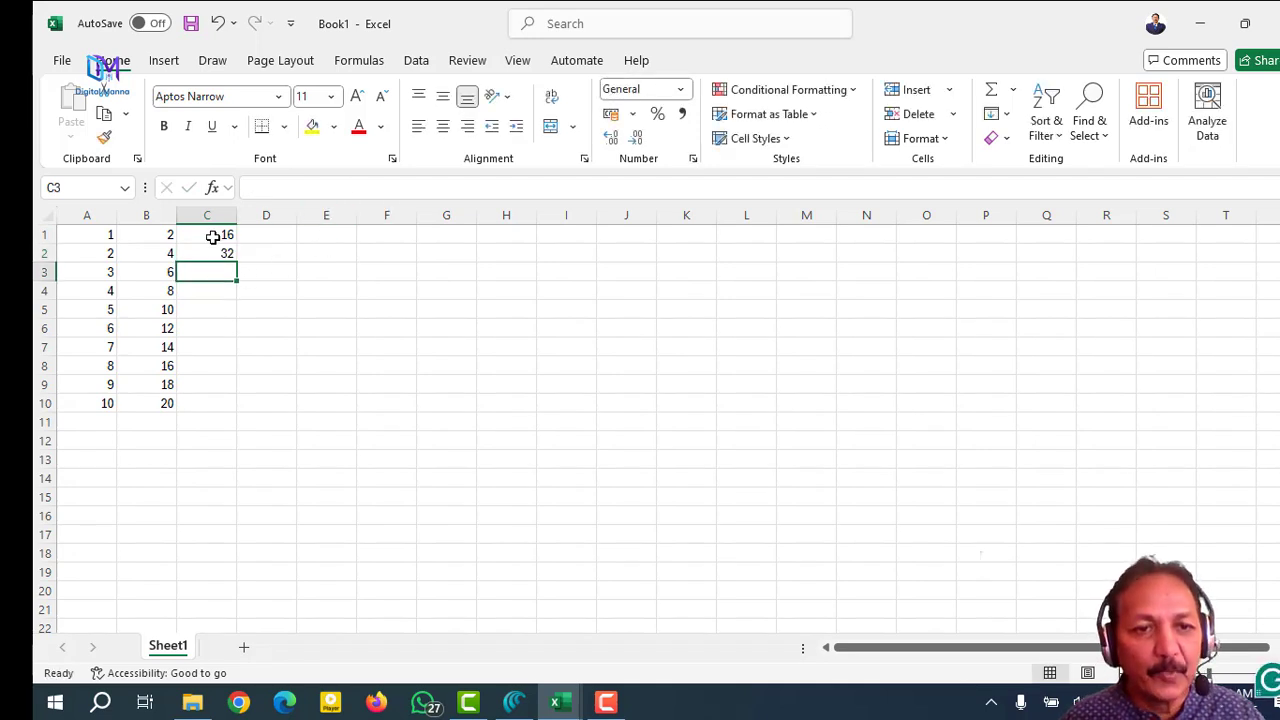
drag(214, 234, 250, 564)
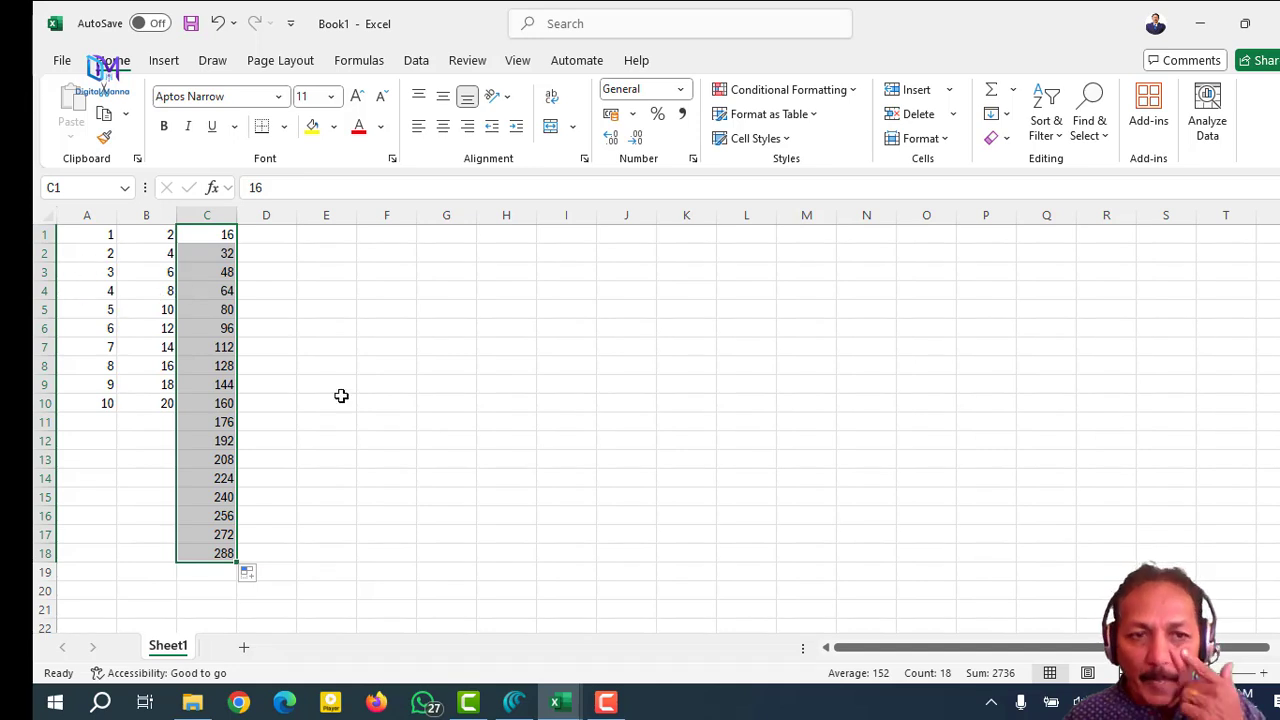
- Add a new worksheet, return to Sheet1 and clear the contents of all its cells
click(47, 215)
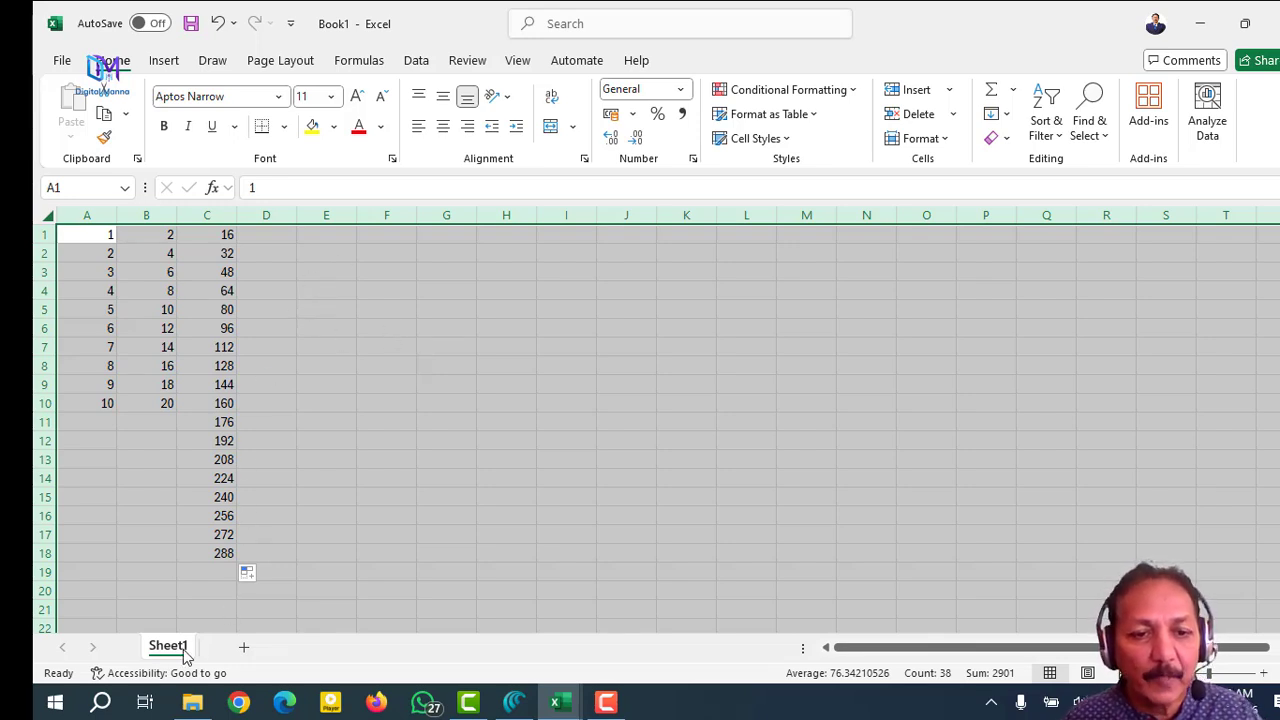
click(244, 650)
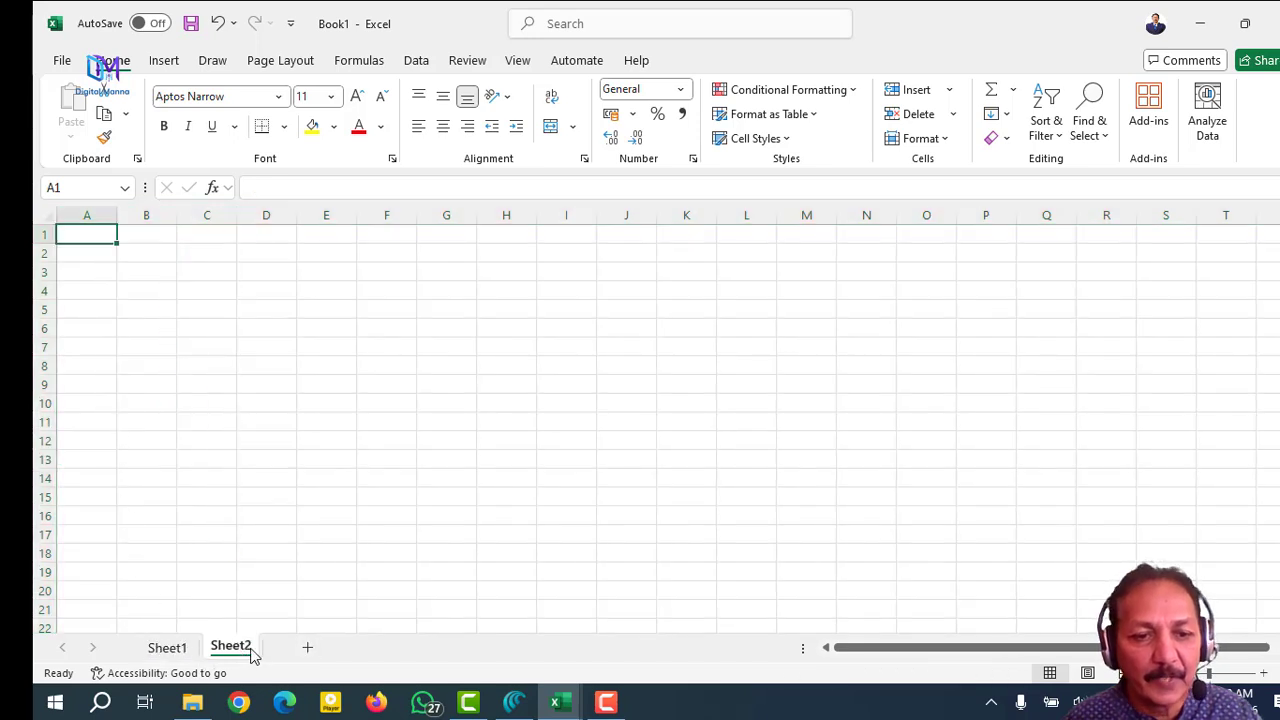
click(170, 649)
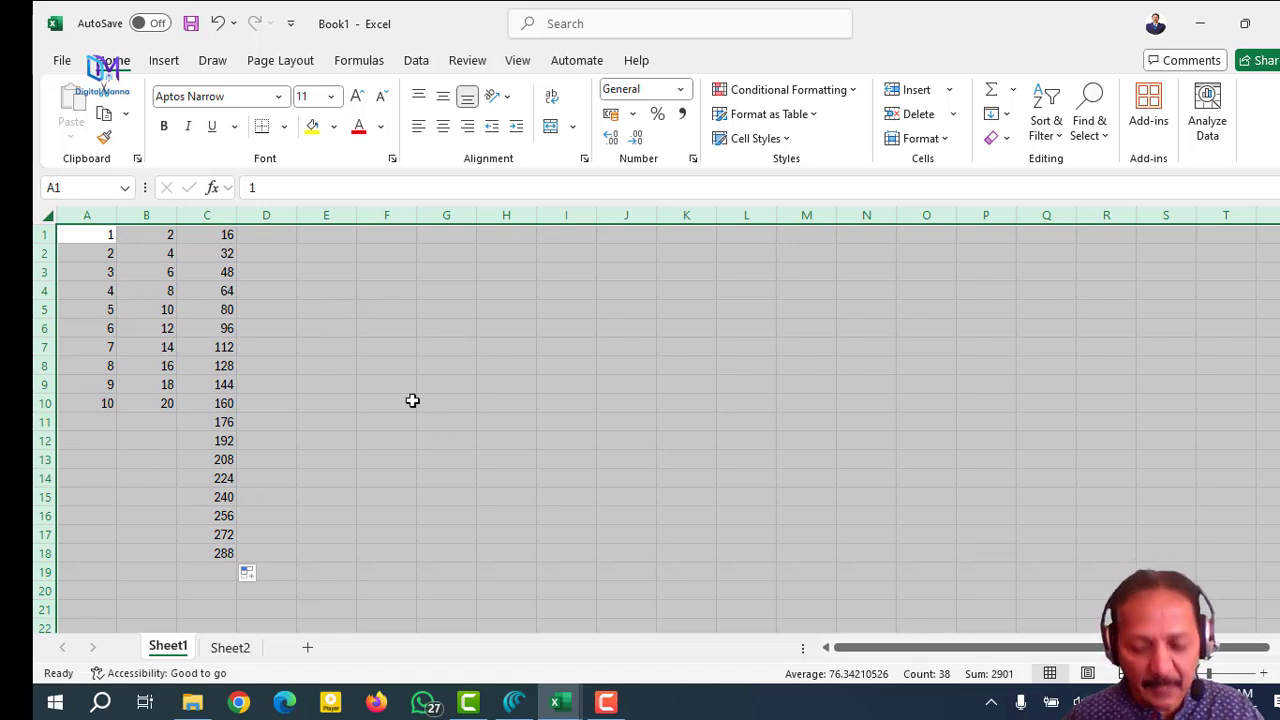
key(Delete)
click(312, 380)
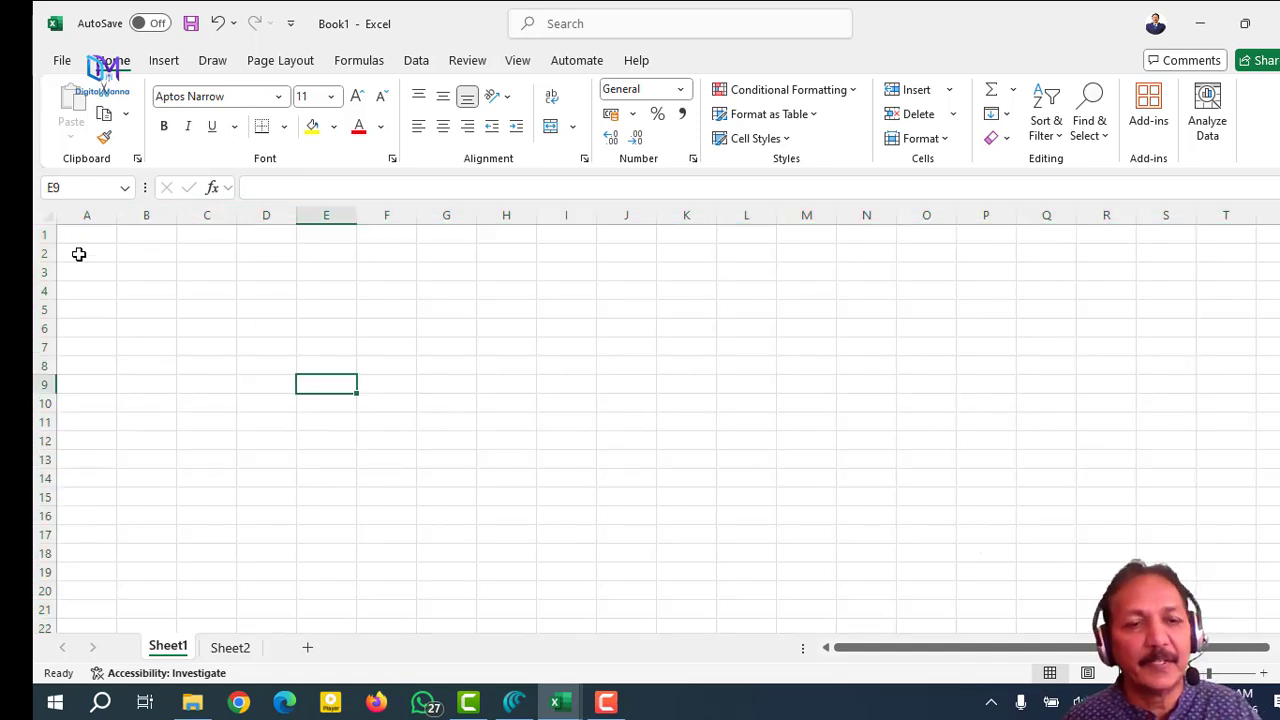
- Select all cells of Sheet1 and return the selection to cell A1
click(43, 213)
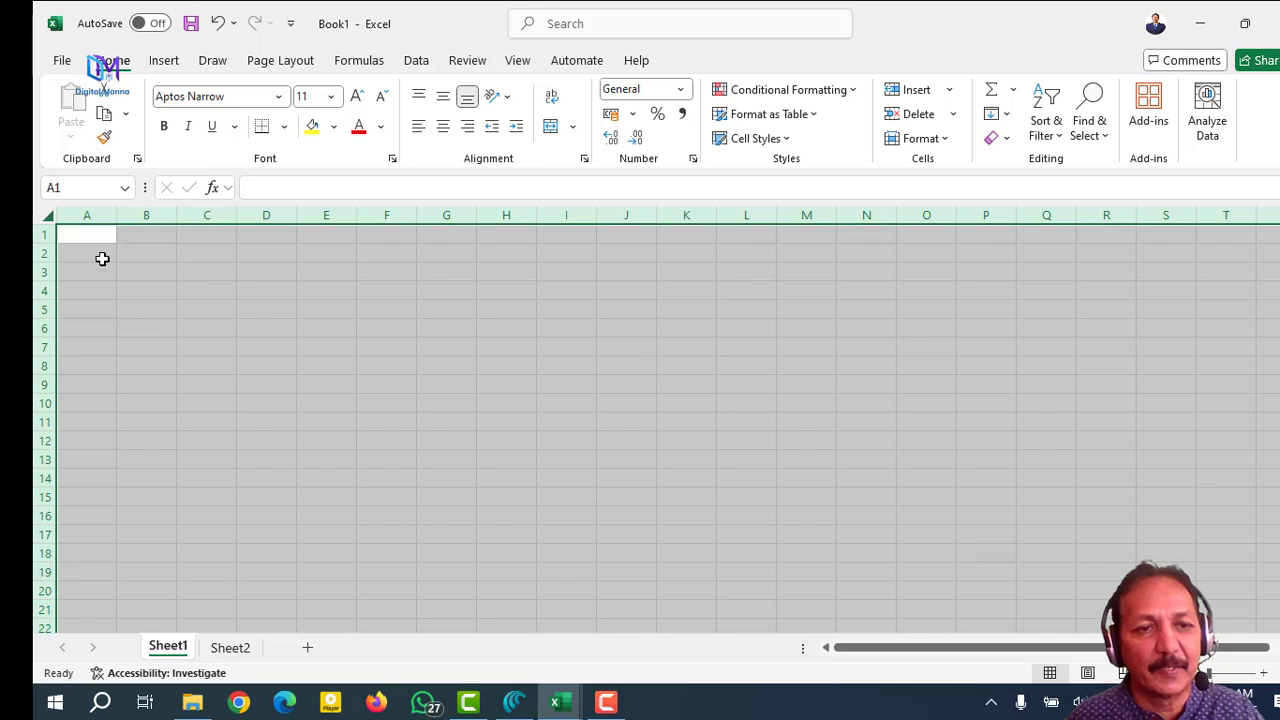
click(127, 230)
click(91, 232)
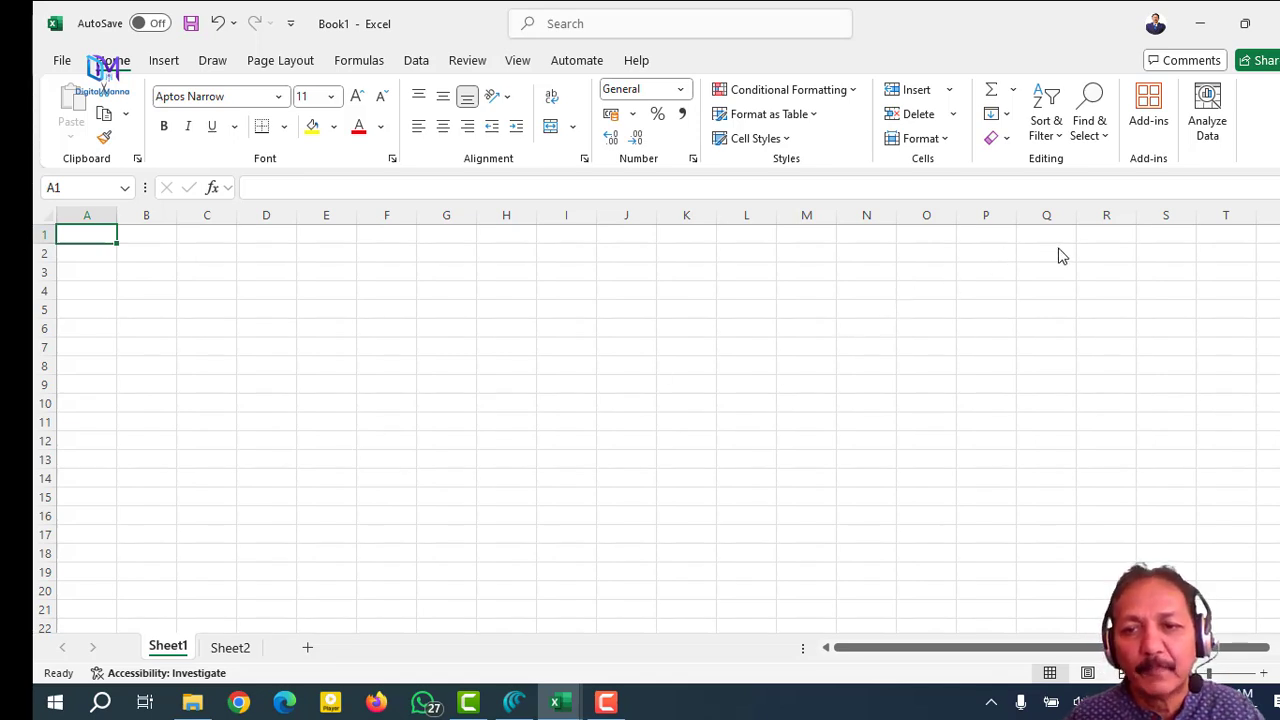
- Enter SUN in cell A1 and reselect that cell
click(78, 237)
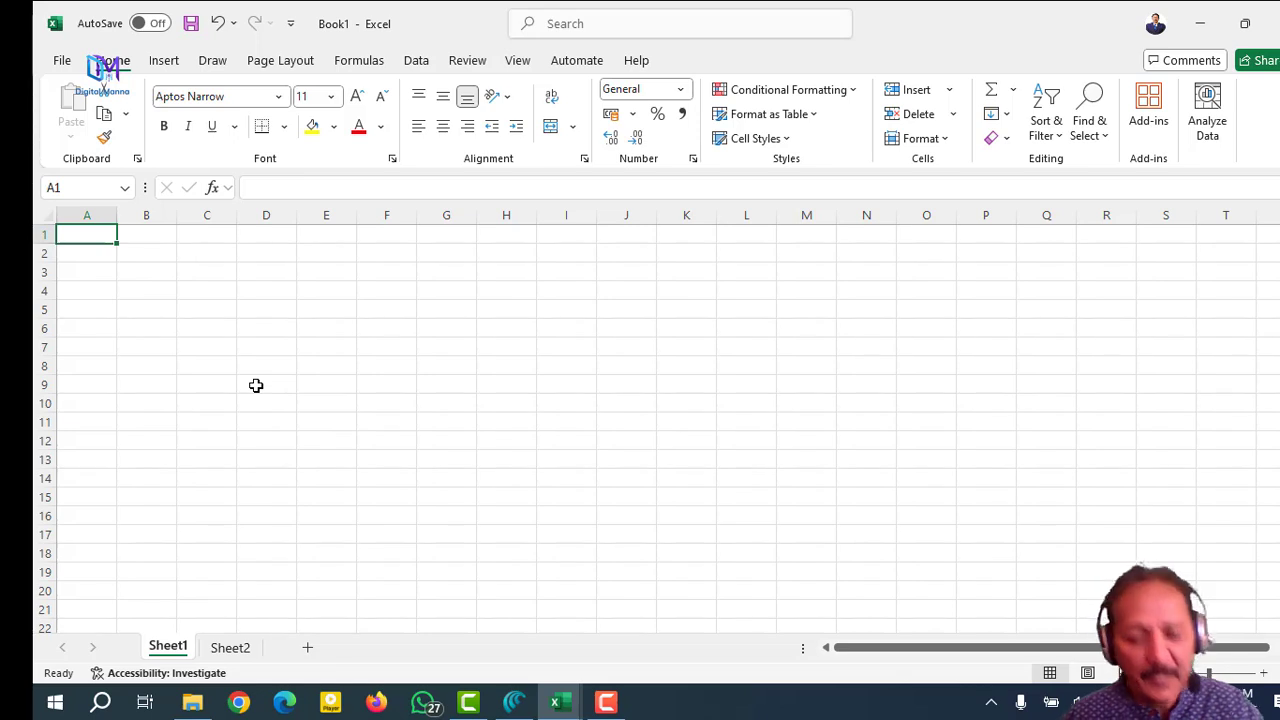
text(S)
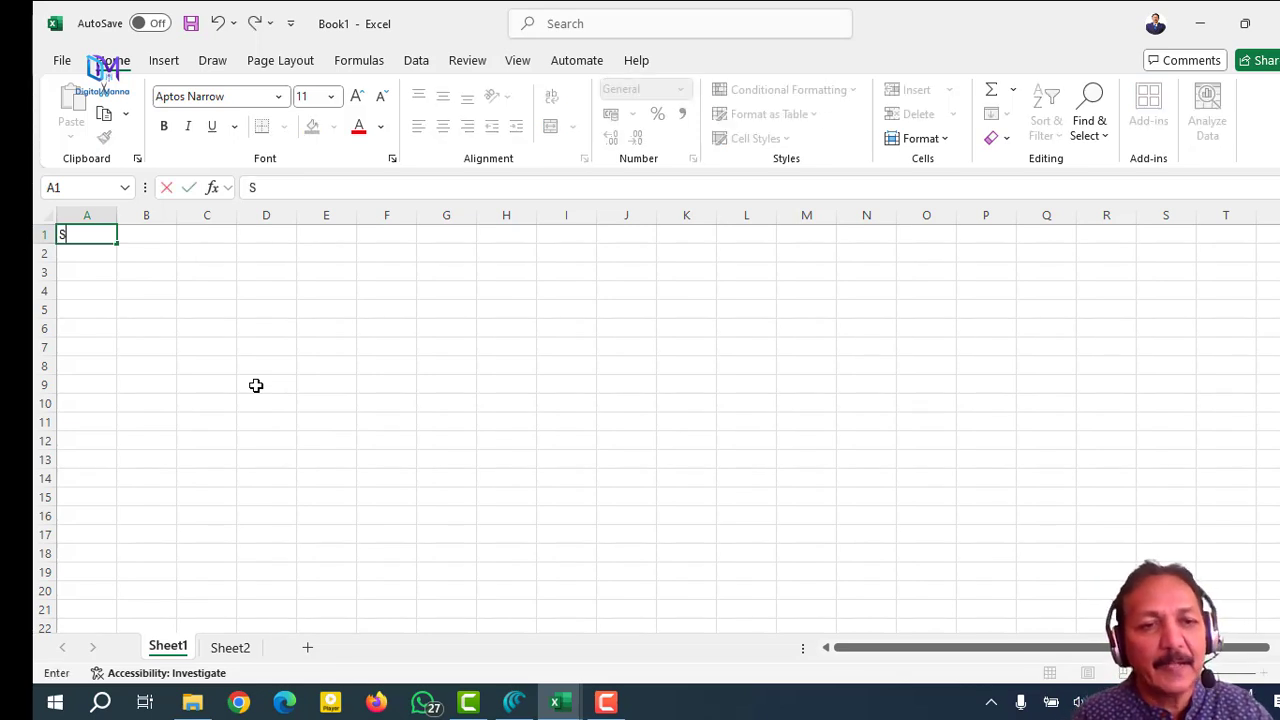
text(UN)
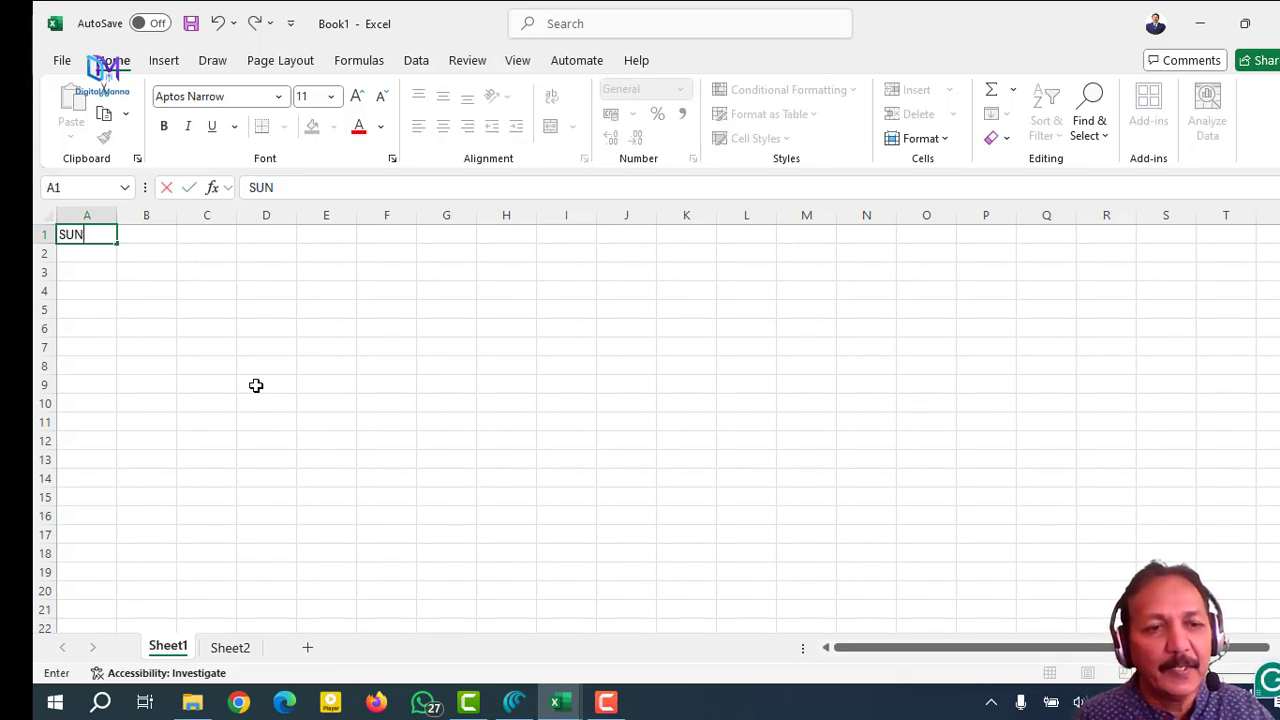
key(Return)
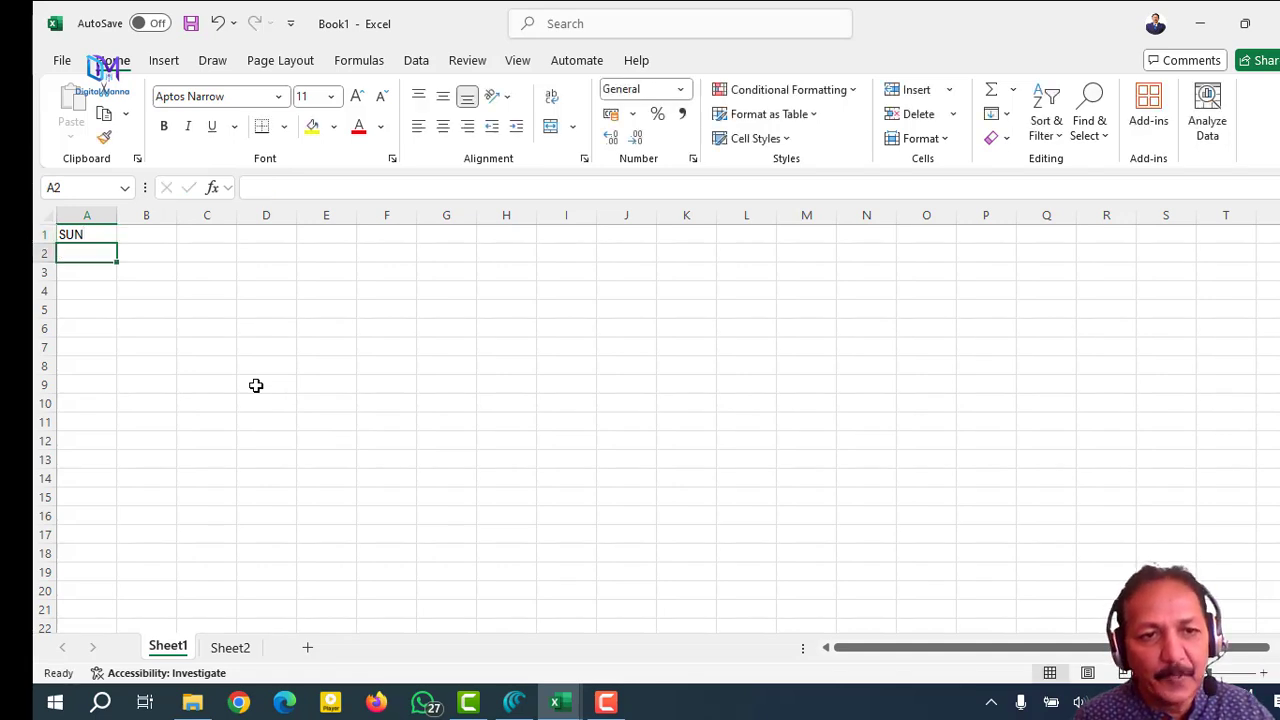
click(90, 235)
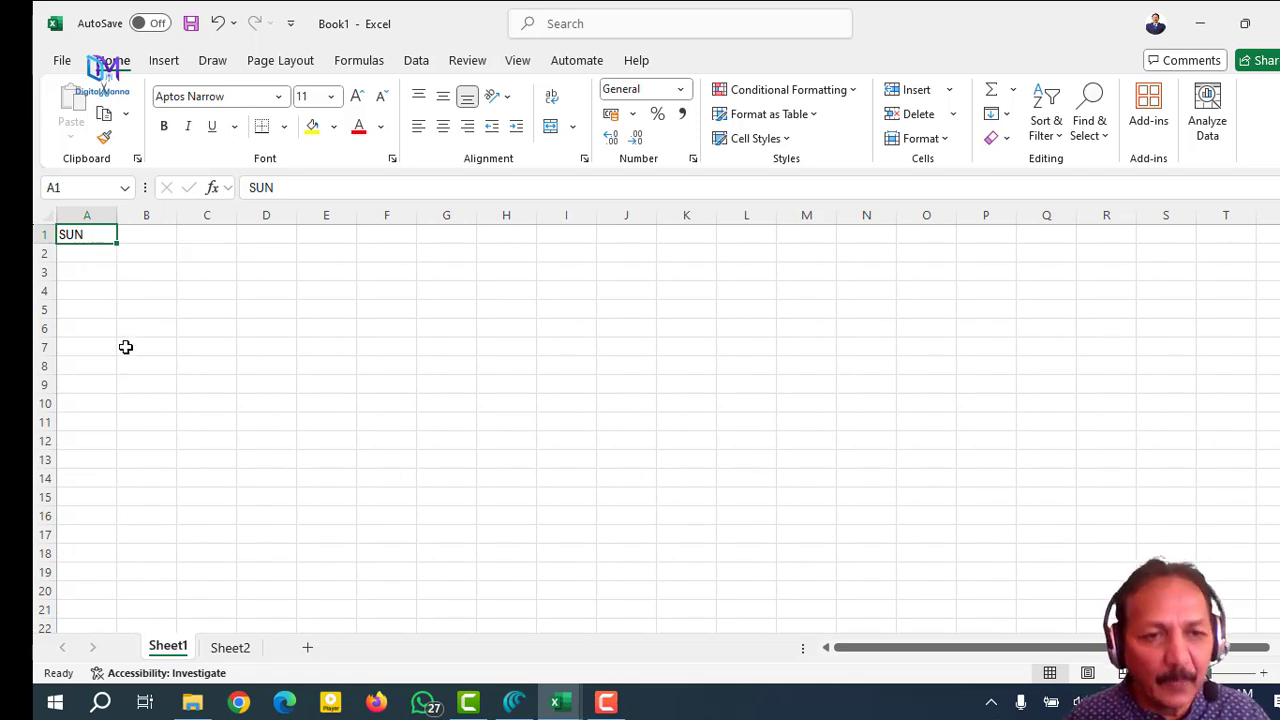
- Extend the weekday series from SUN in A1 across row 1 to SAT in G1
drag(117, 243, 394, 249)
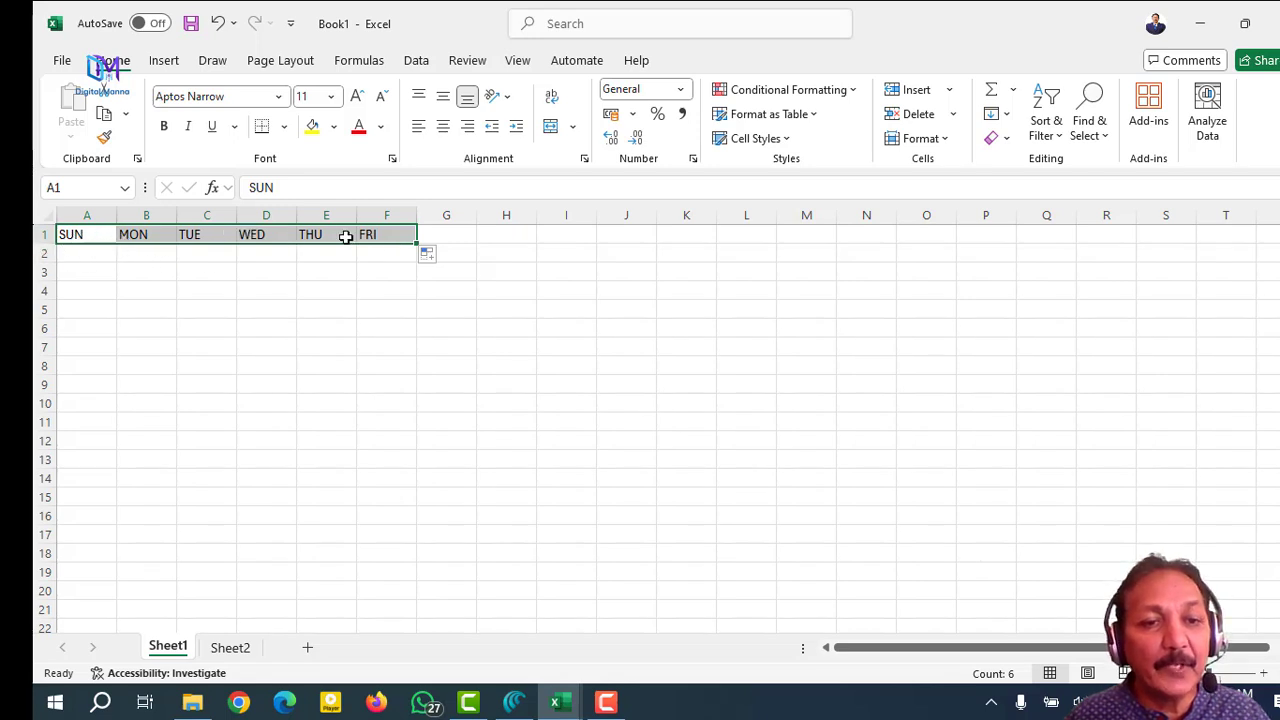
drag(417, 242, 457, 240)
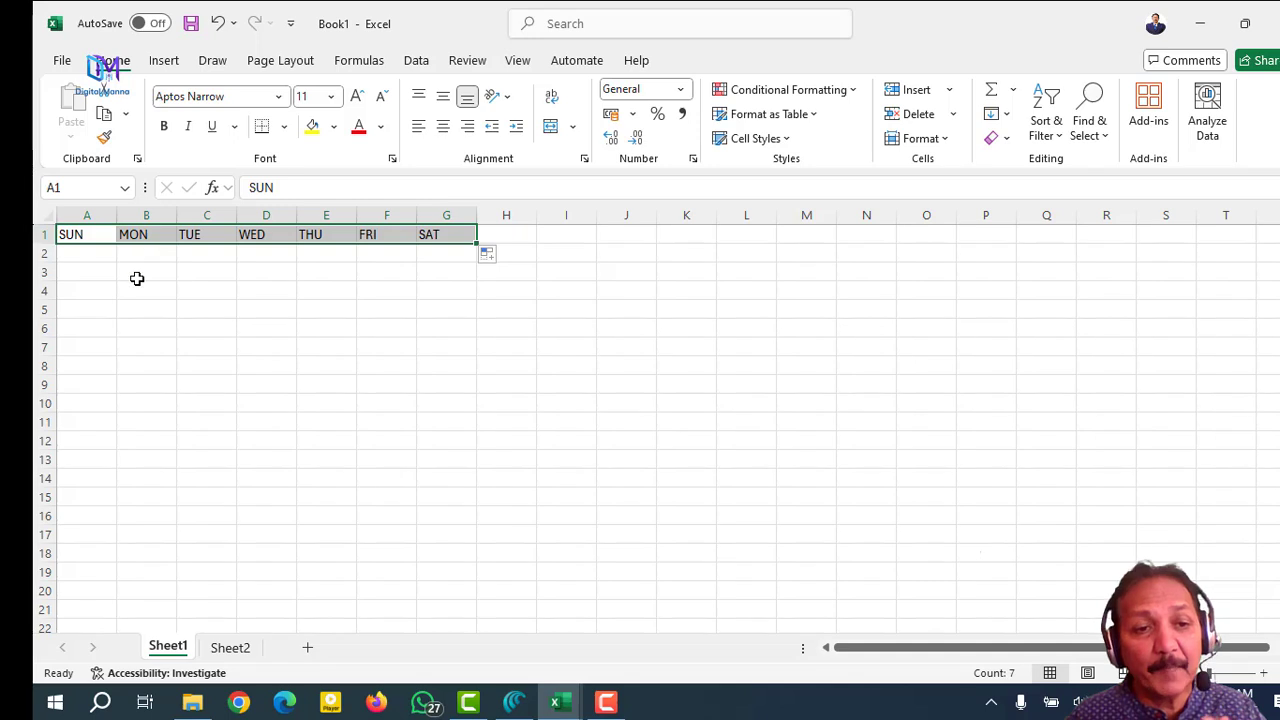
- Enter SUNDAY in cell A2 and extend the full weekday names across row 2 to G2
click(84, 258)
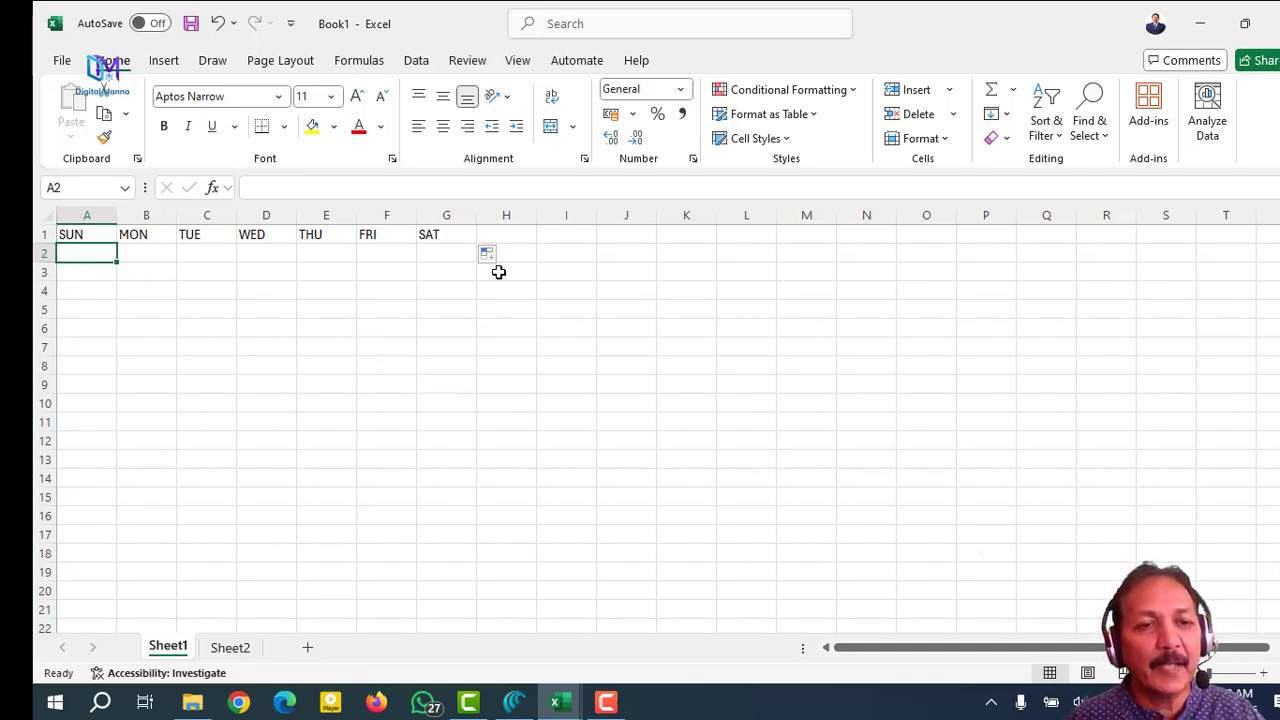
text(SUN)
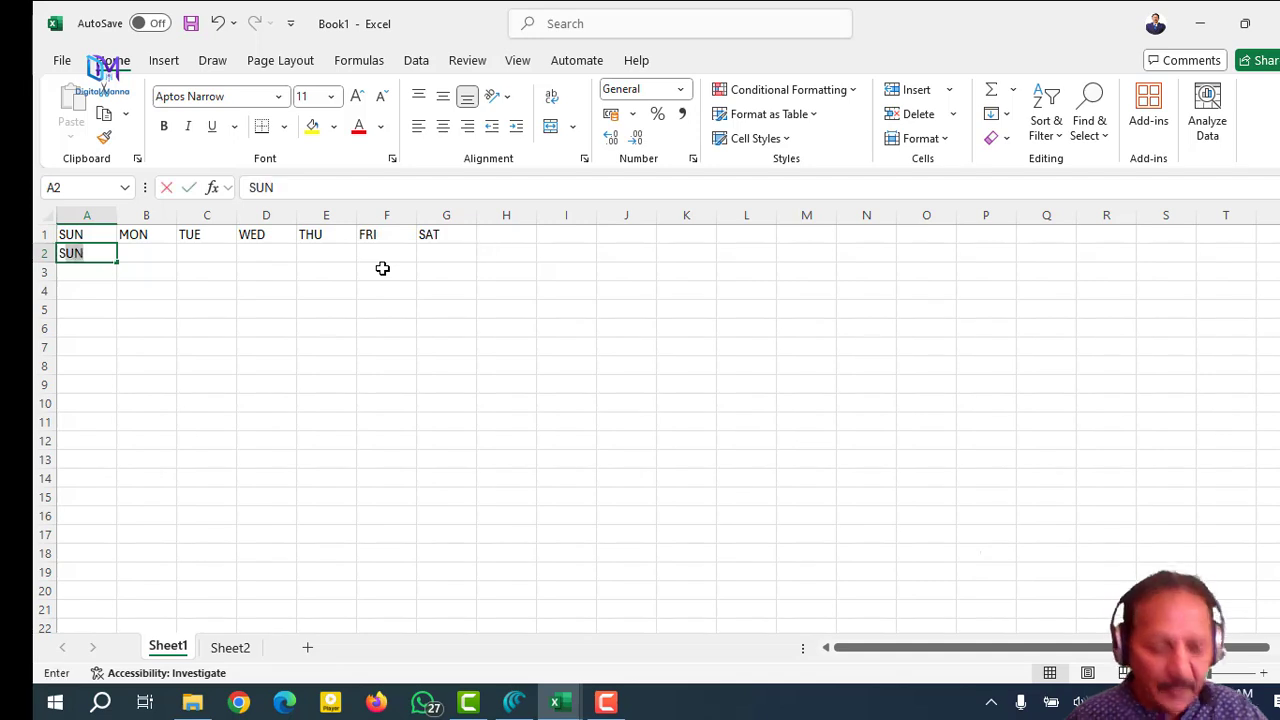
text(DAY)
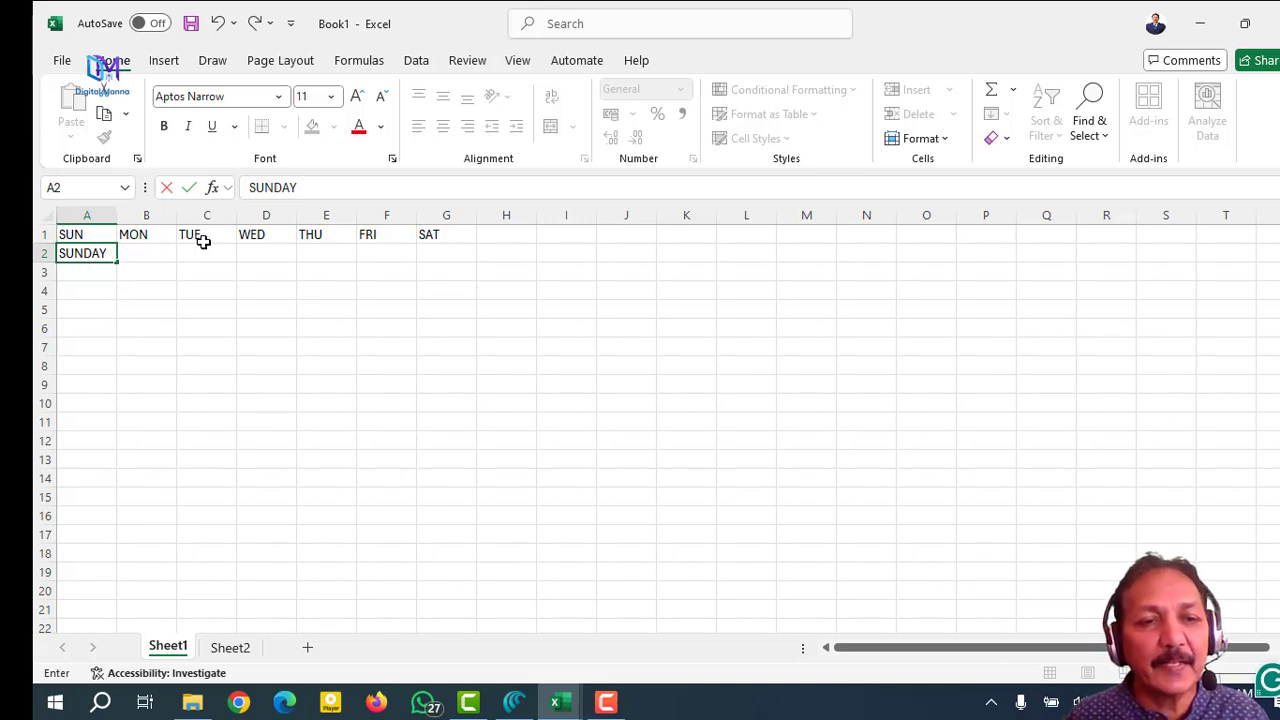
click(118, 262)
drag(118, 262, 452, 262)
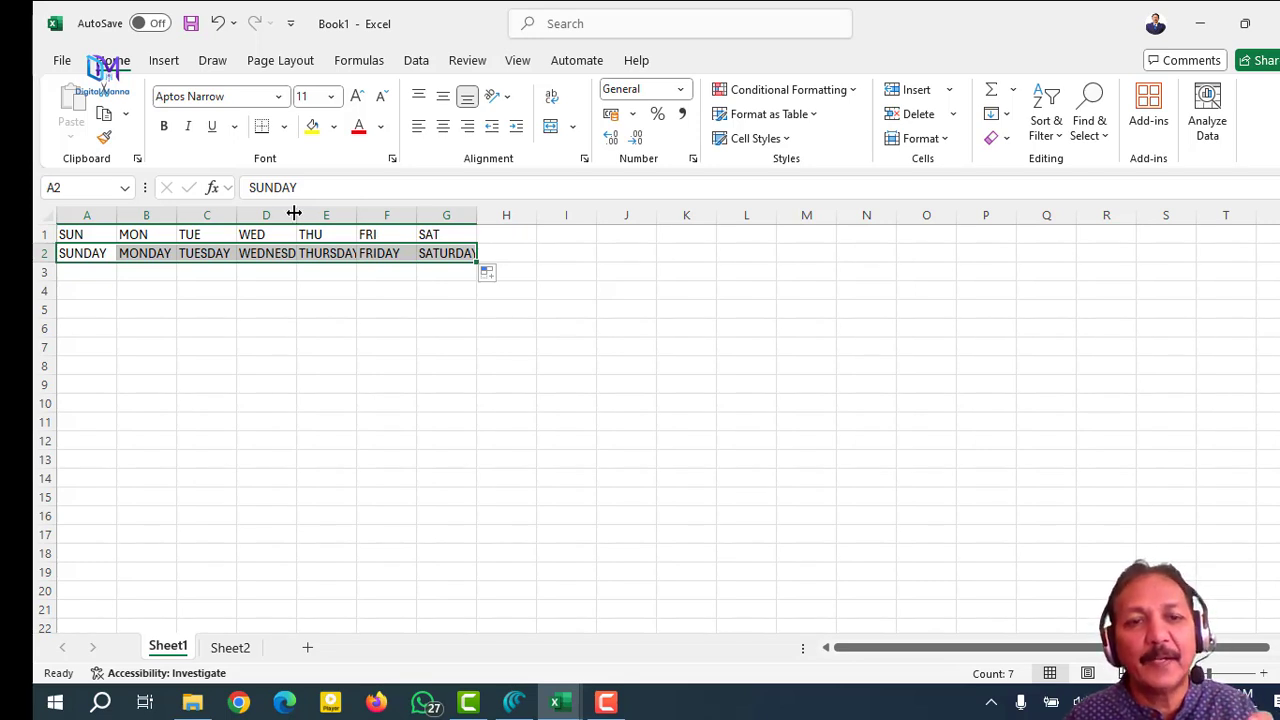
- Autofit the widths of columns D and E to their longest weekday names
click(297, 214)
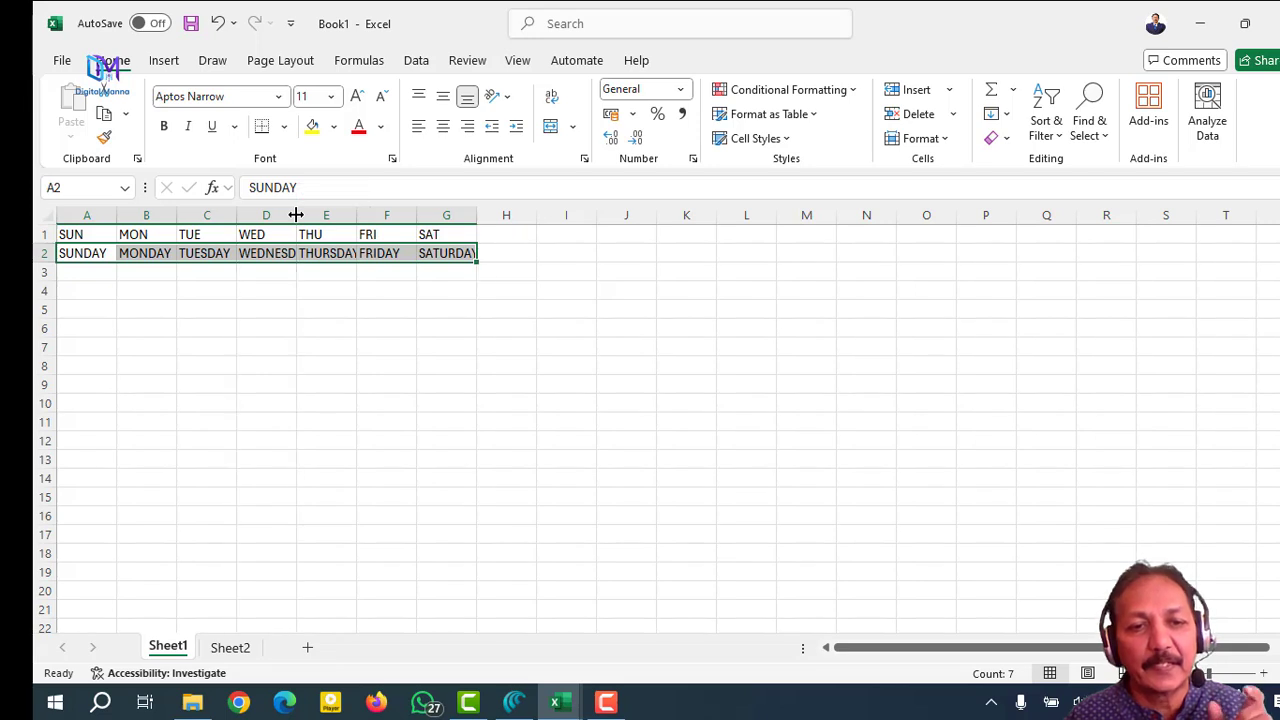
double_click(296, 214)
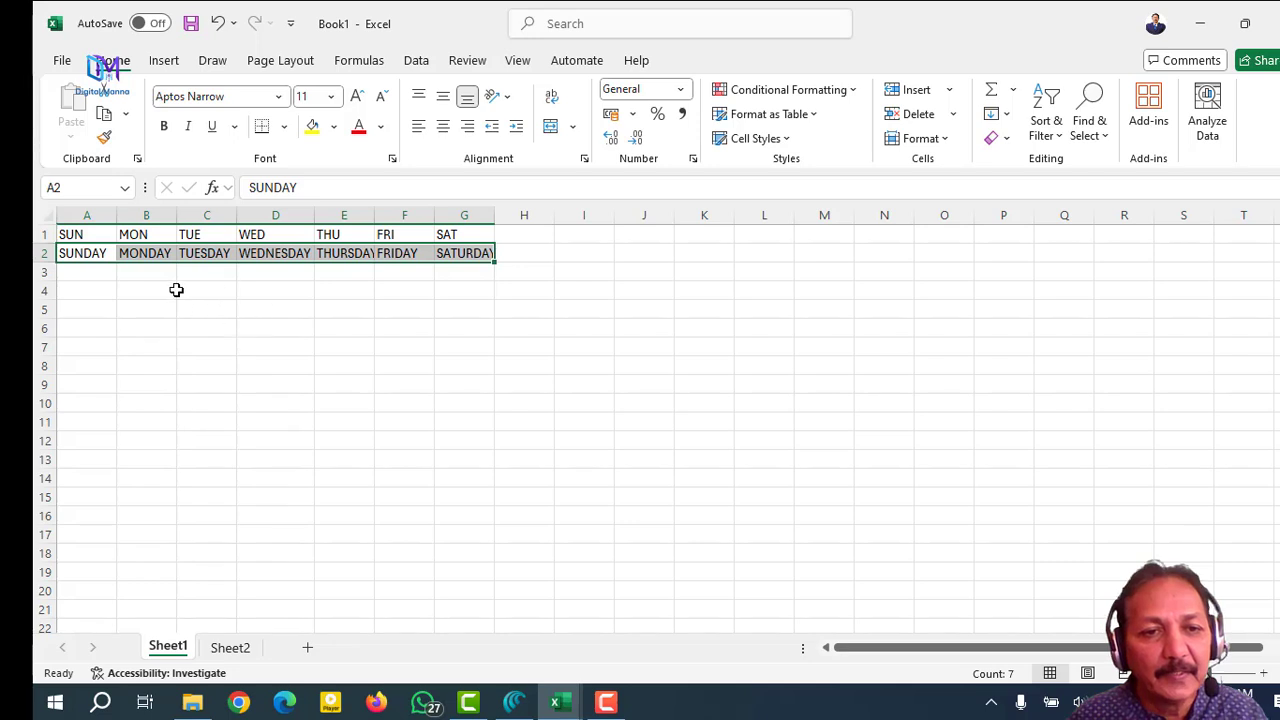
click(45, 253)
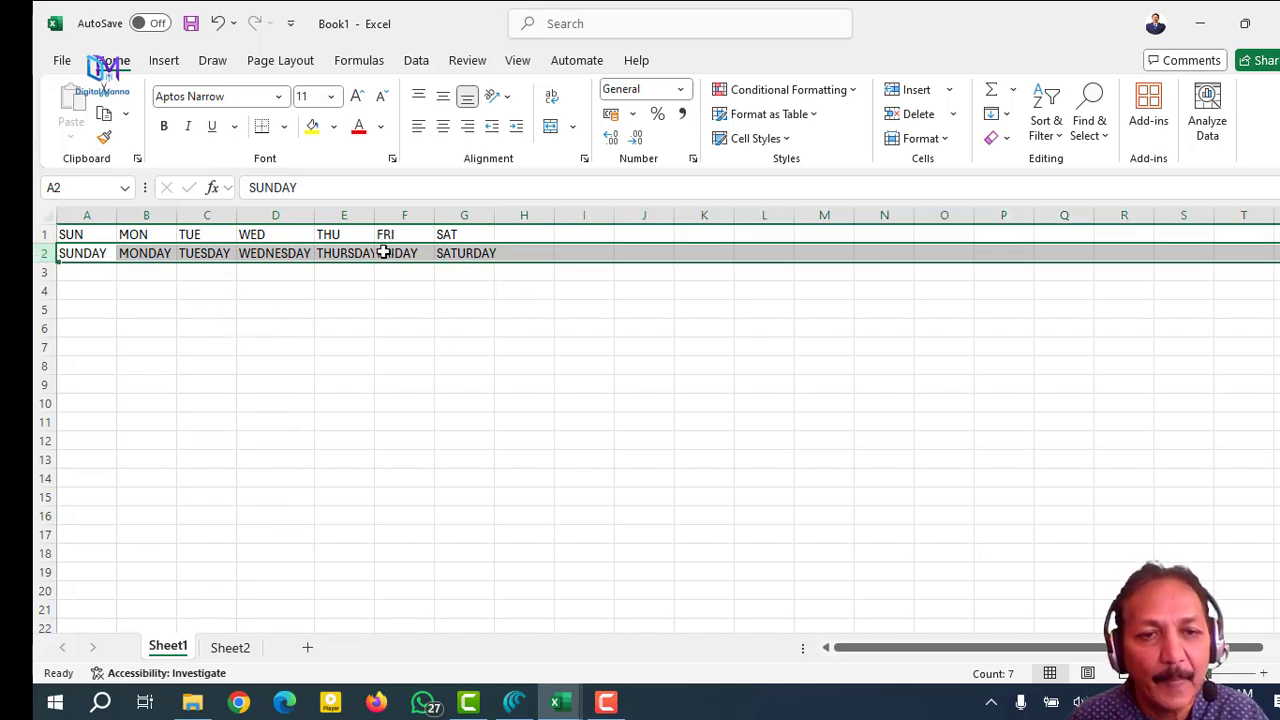
double_click(374, 216)
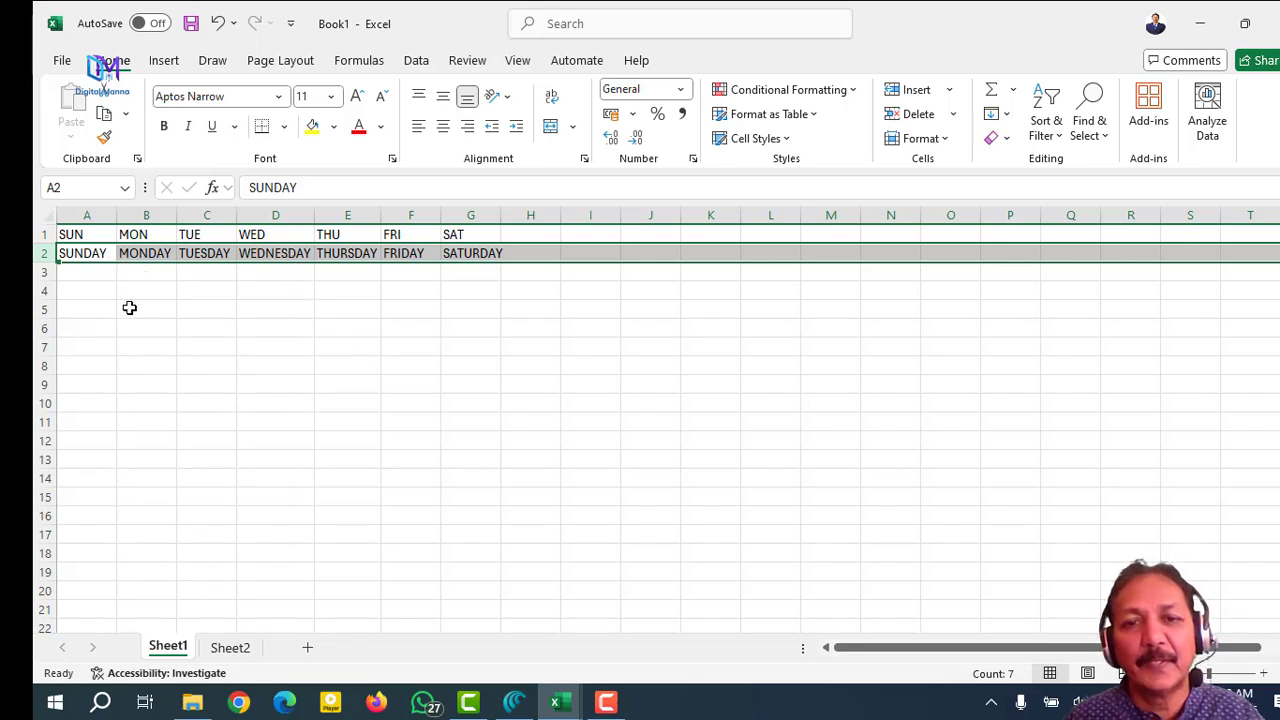
- Enter JAN in cell C4 and extend the abbreviated month series down to C16
click(200, 290)
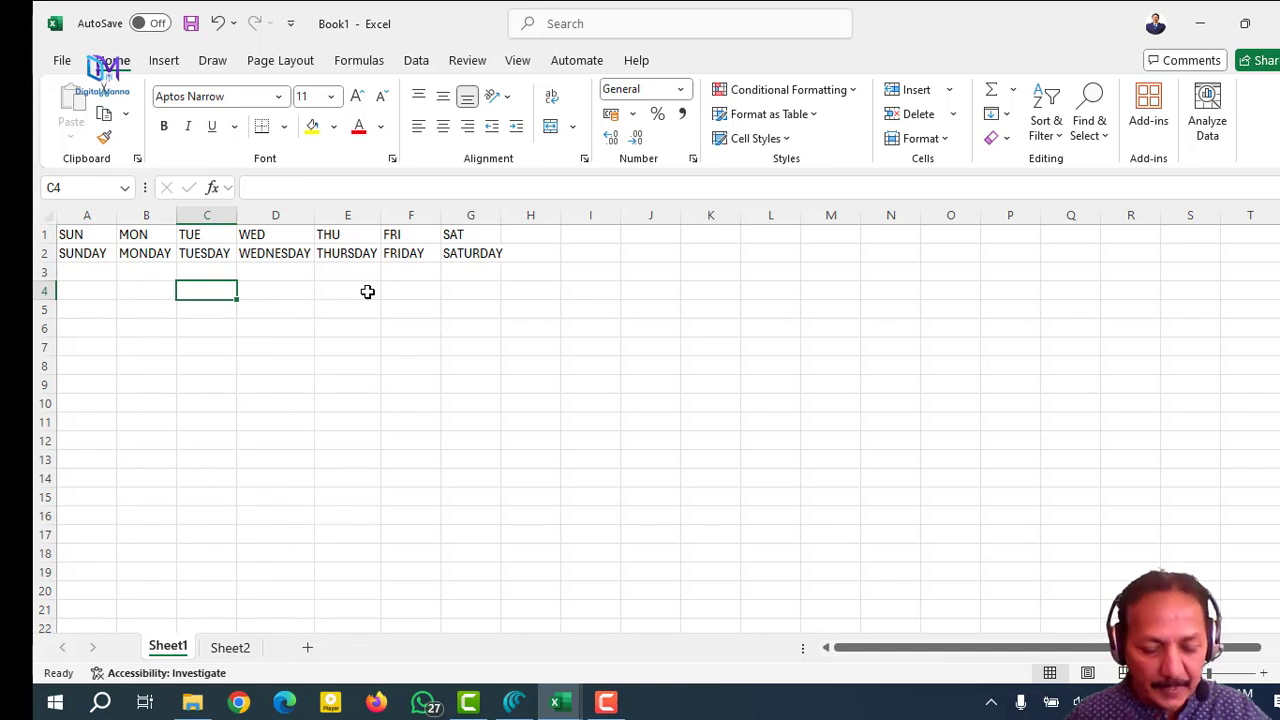
text(JAN)
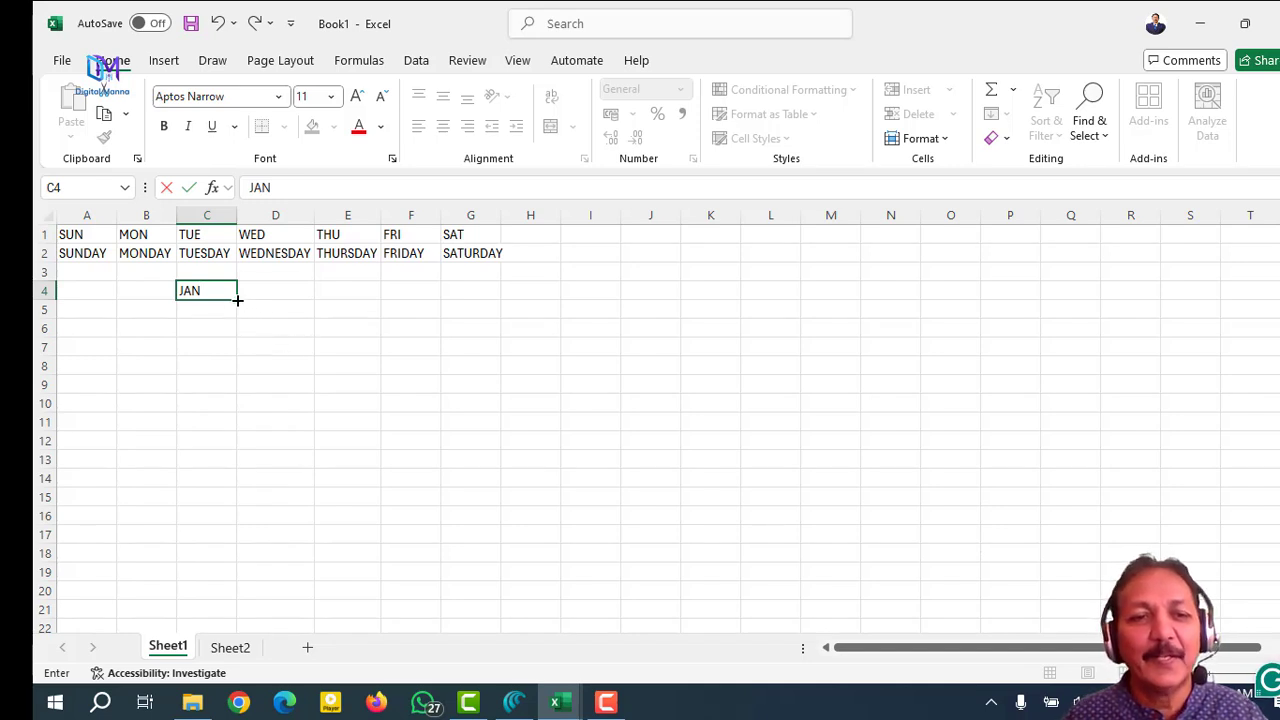
drag(237, 300, 232, 530)
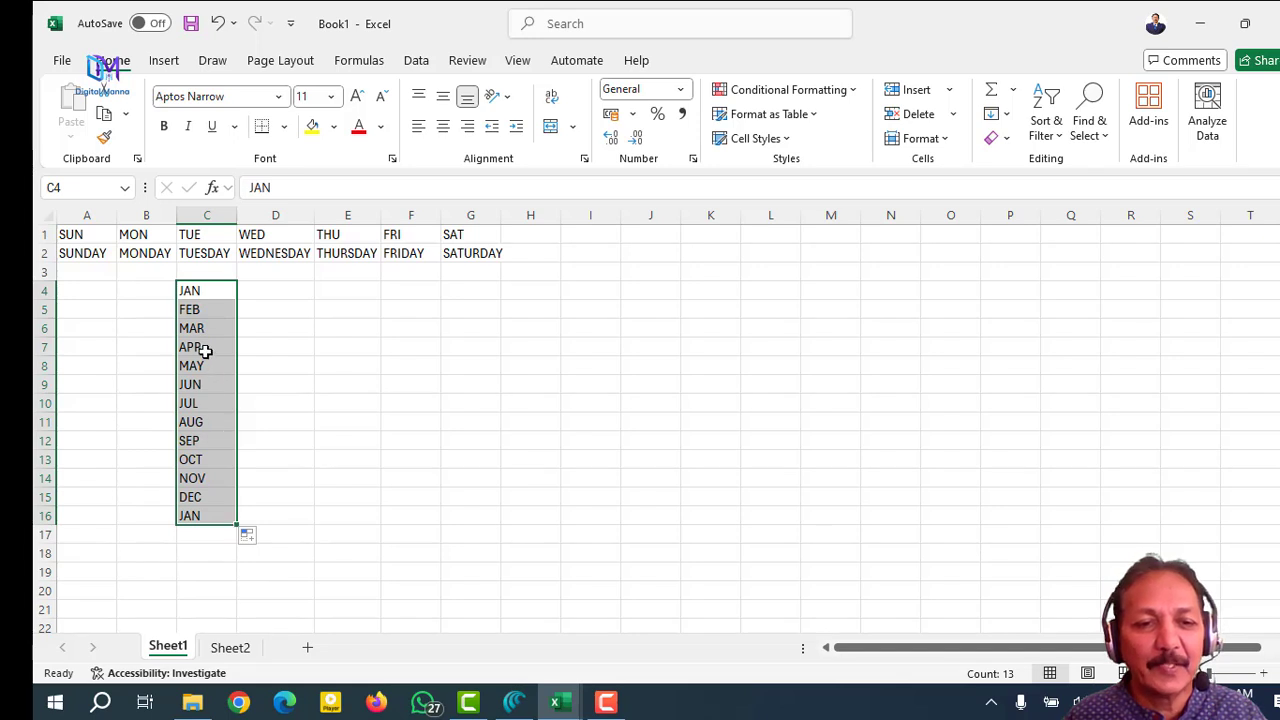
- Enter JANUARY in cell D4 and extend the full month names down to DECEMBER in D15
click(278, 290)
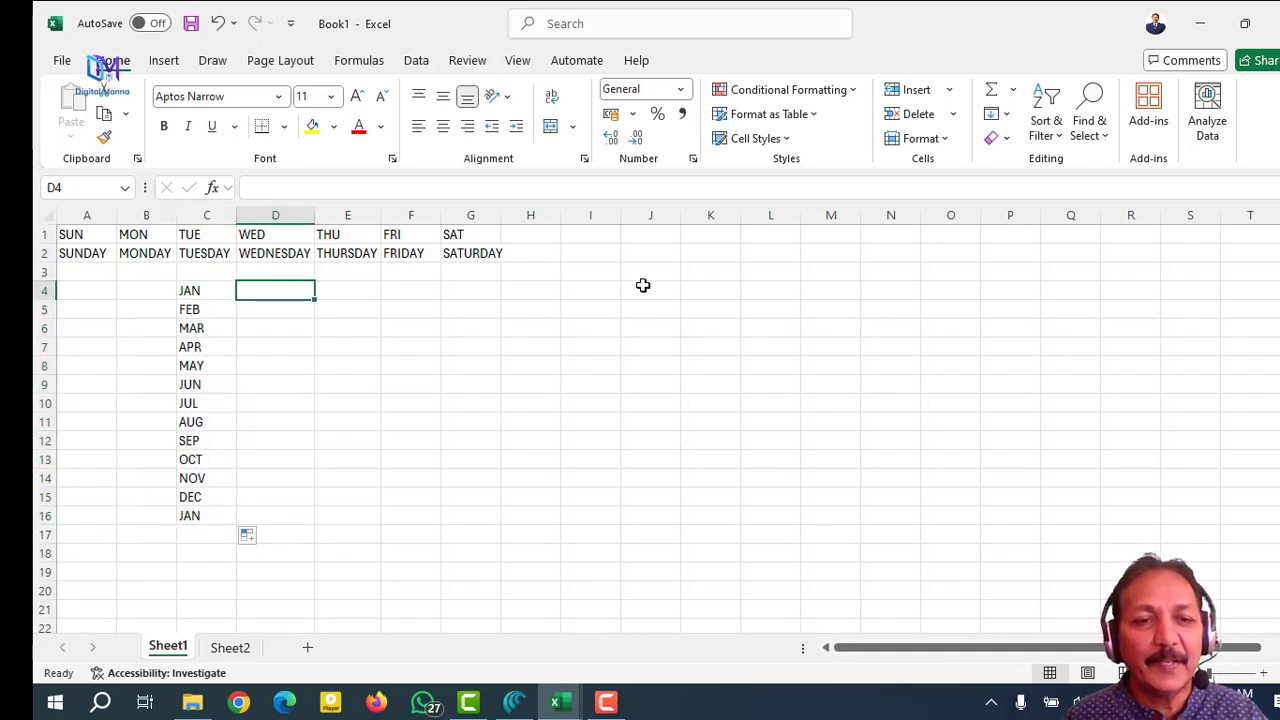
text(JAN)
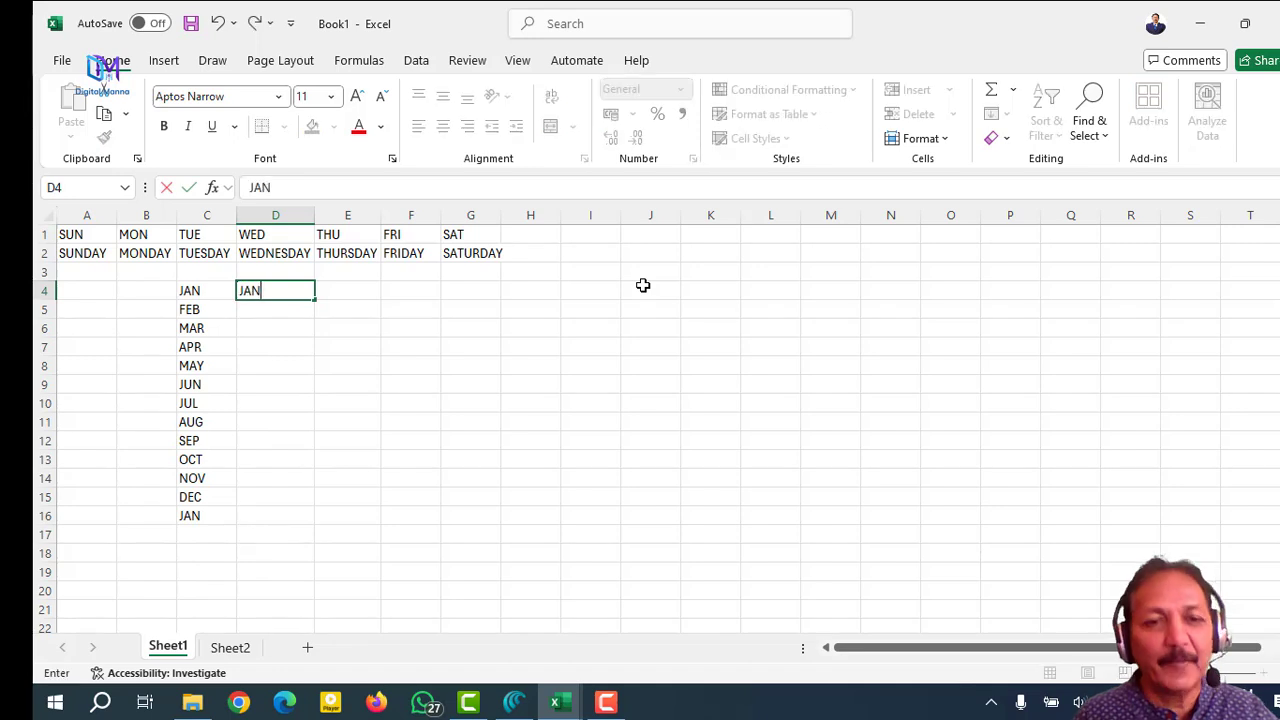
text(UARY)
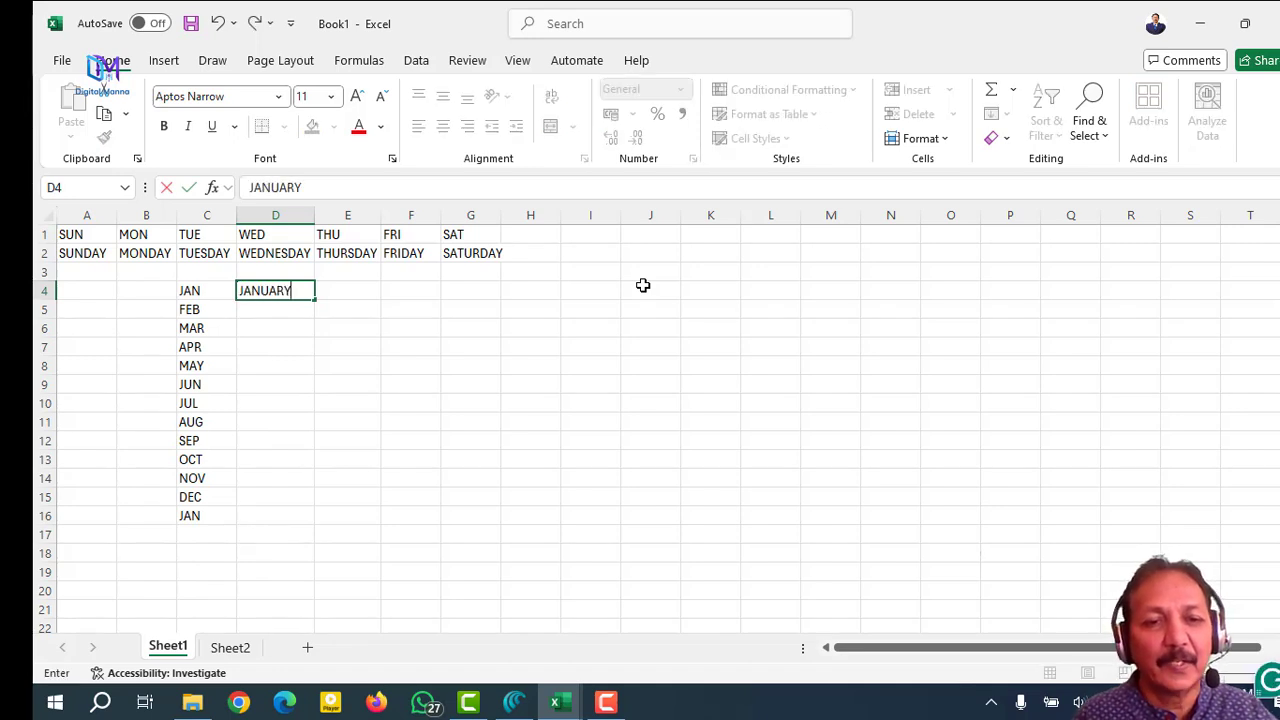
key(ctrl+Return)
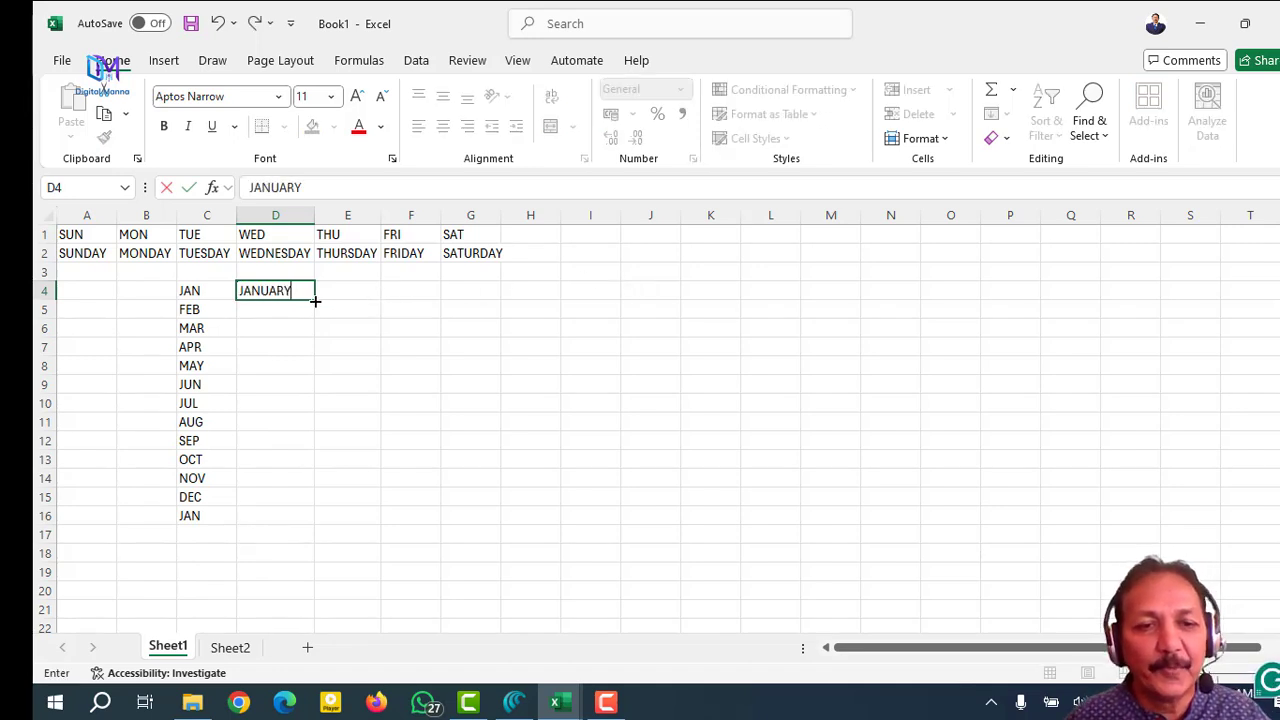
drag(314, 299, 309, 506)
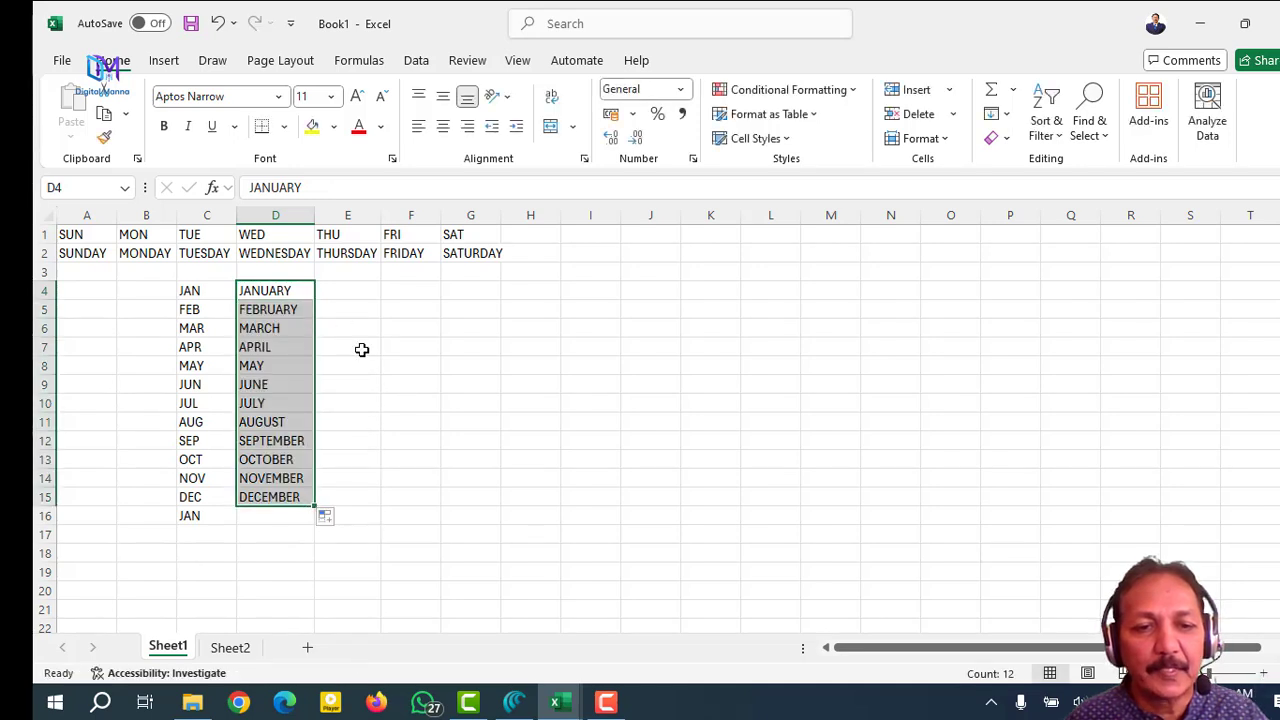